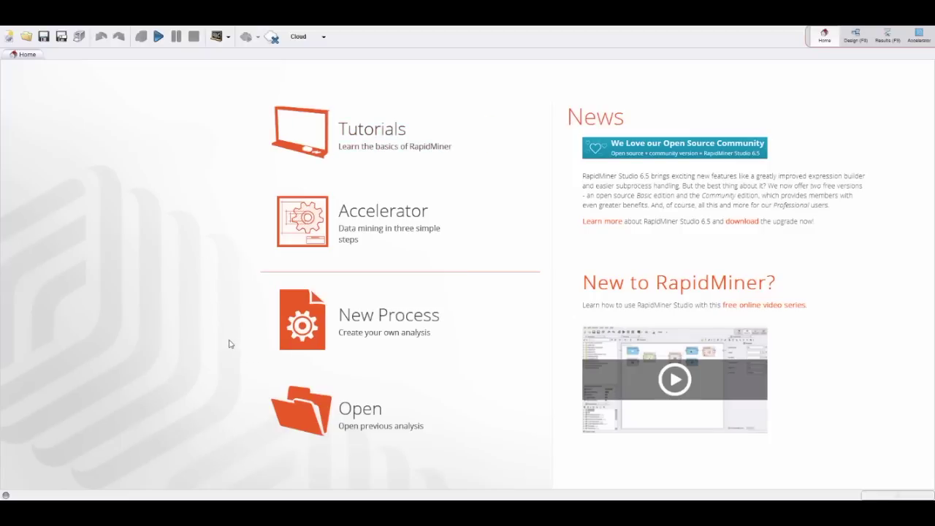
Start a new empty process and drag a Retrieve operator onto the canvas
{"action": "left_click", "coordinate": [311, 338]}
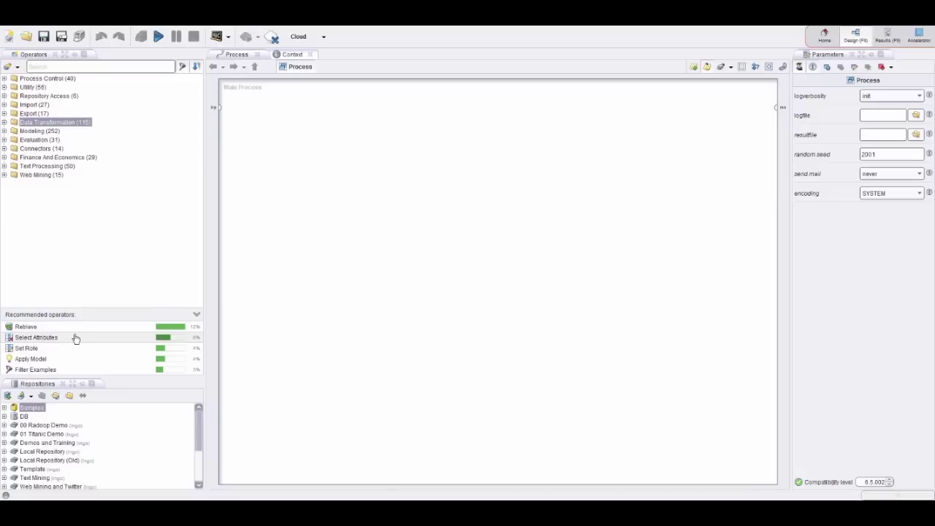
{"action": "left_click_drag", "start_coordinate": [38, 331], "coordinate": [269, 123]}
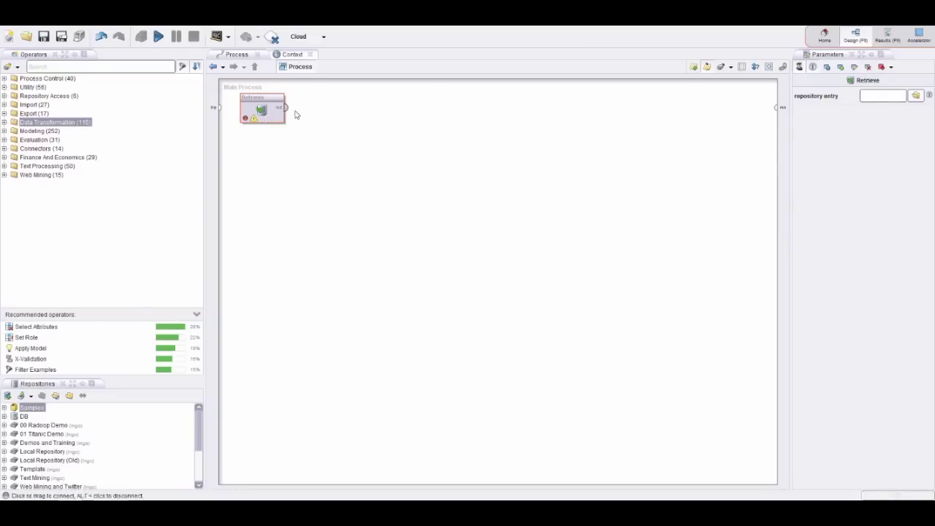
Run the unconfigured Retrieve, dismiss the missing-parameter warning, and browse for its repository entry
{"action": "left_click", "coordinate": [158, 36]}
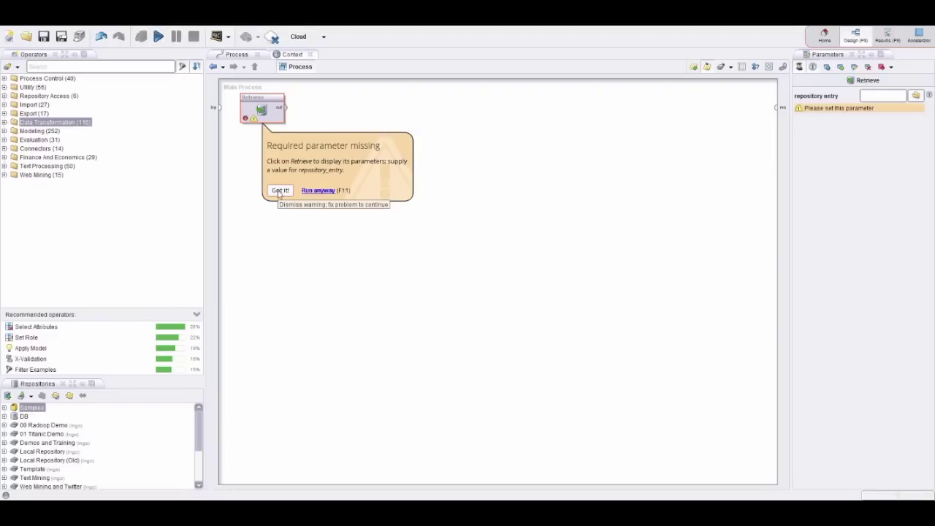
{"action": "left_click", "coordinate": [281, 191]}
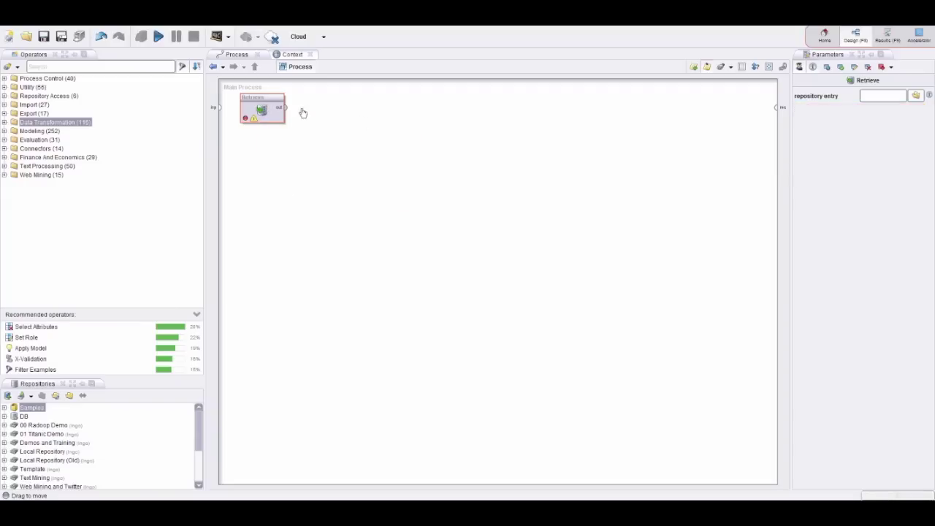
{"action": "left_click", "coordinate": [916, 96]}
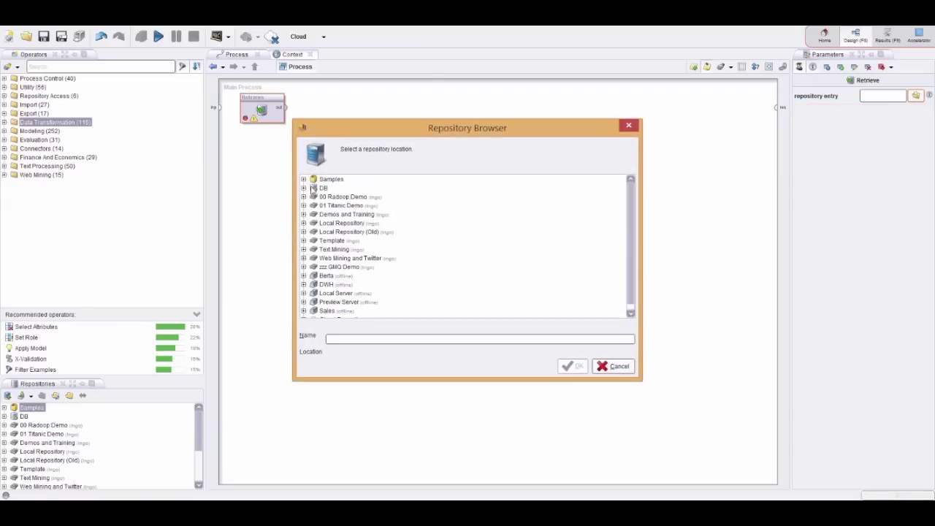
Point Retrieve at 01 Titanic Demo > Data > Titanic, wire it to res, and run
{"action": "left_click", "coordinate": [304, 206]}
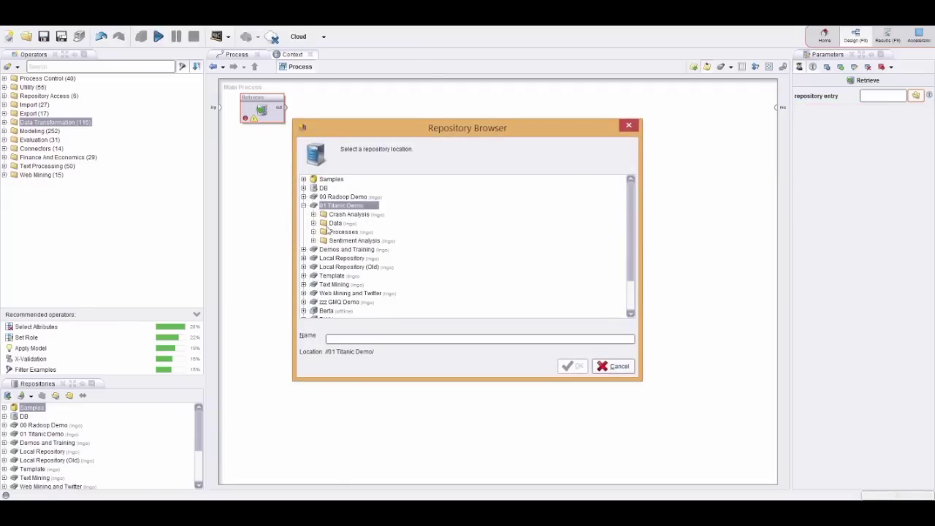
{"action": "left_click", "coordinate": [314, 223]}
{"action": "left_click", "coordinate": [340, 232]}
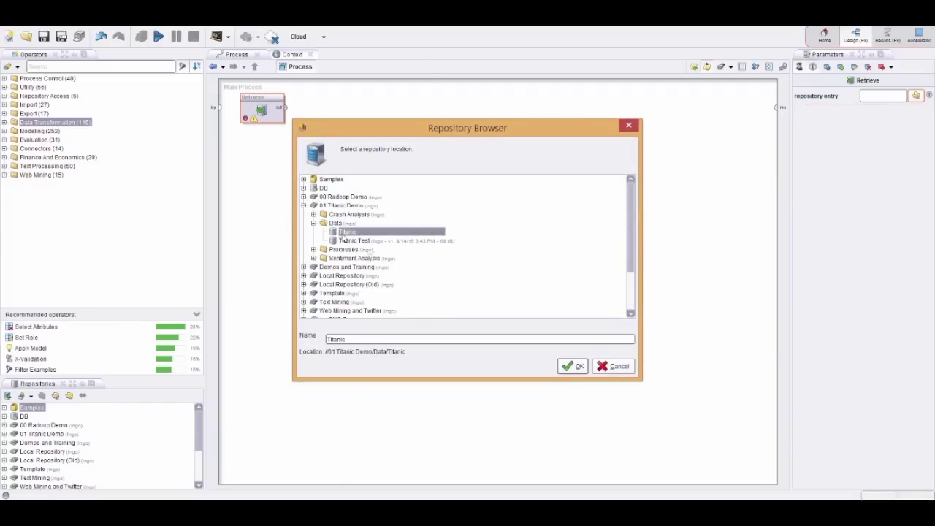
{"action": "left_click", "coordinate": [572, 366]}
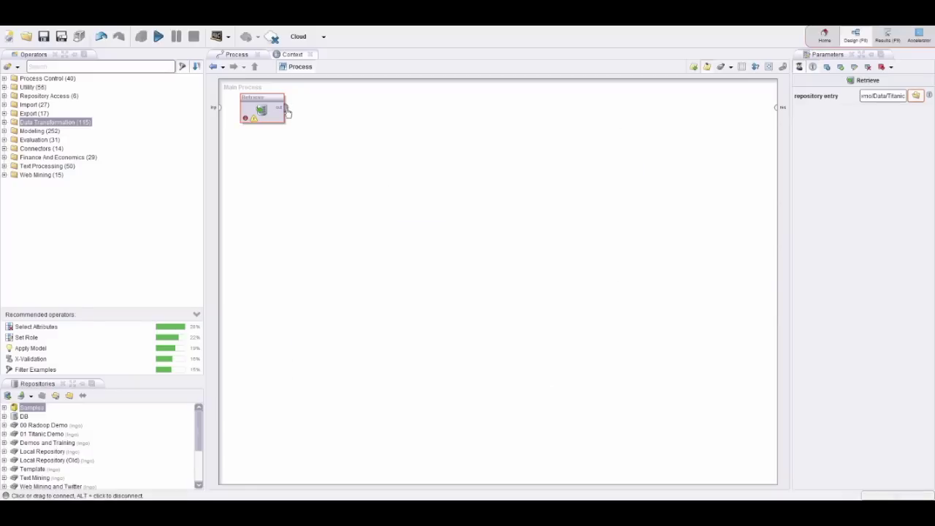
{"action": "mouse_move", "coordinate": [285, 108]}
{"action": "left_mouse_down"}
{"action": "mouse_move", "coordinate": [453, 122]}
{"action": "mouse_move", "coordinate": [778, 112]}
{"action": "left_mouse_up"}
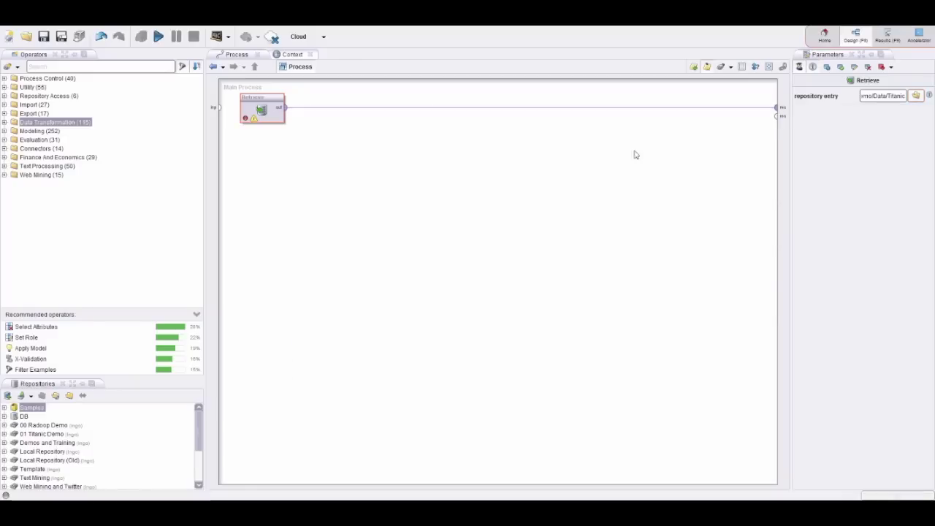
{"action": "left_click", "coordinate": [157, 39]}
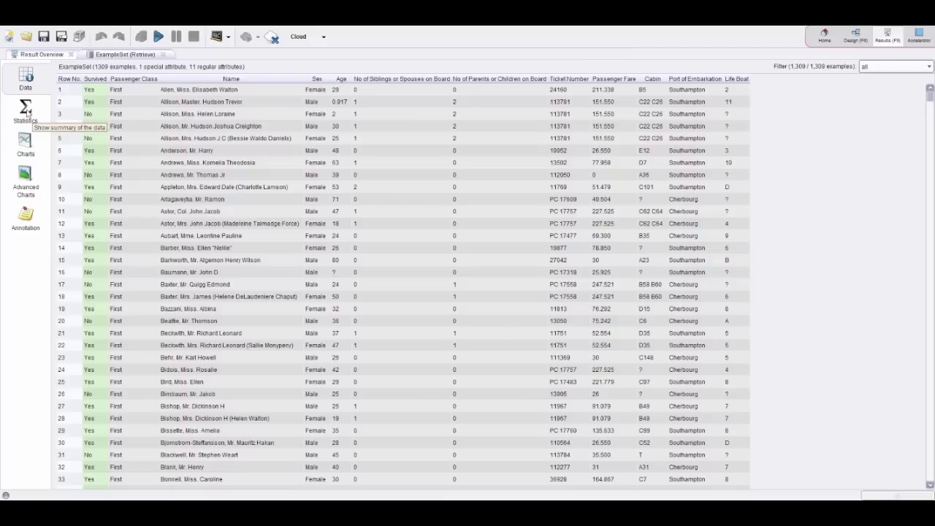
Show Titanic statistics, expanding then collapsing the Survived and Passenger Class distributions
{"action": "left_click", "coordinate": [25, 111]}
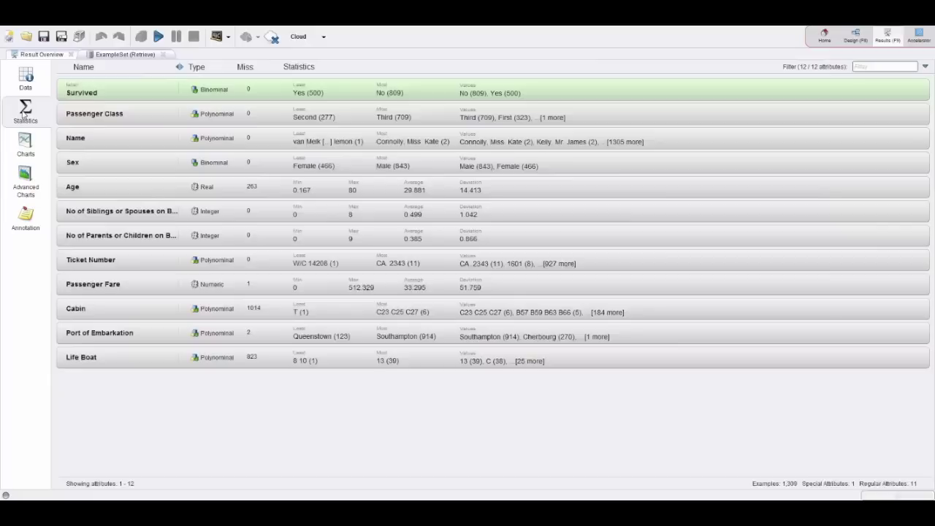
{"action": "left_click", "coordinate": [284, 95]}
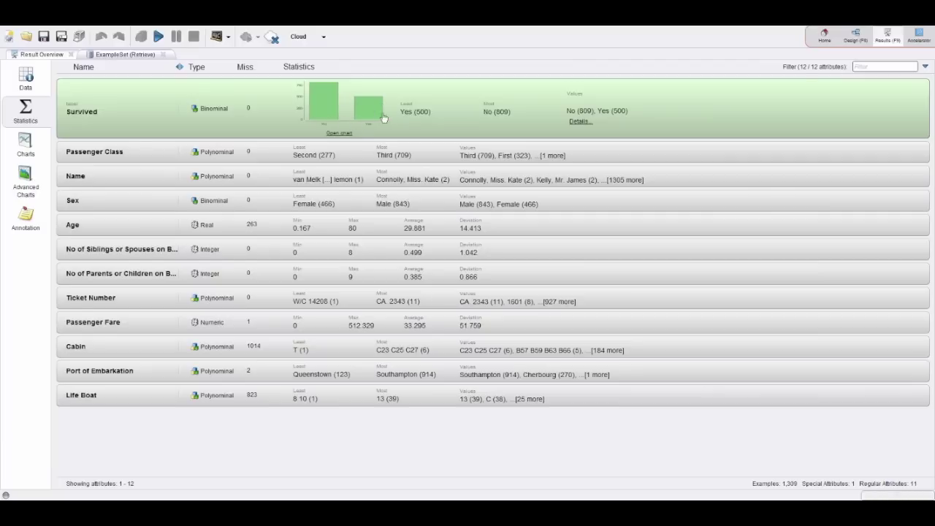
{"action": "left_click", "coordinate": [270, 155]}
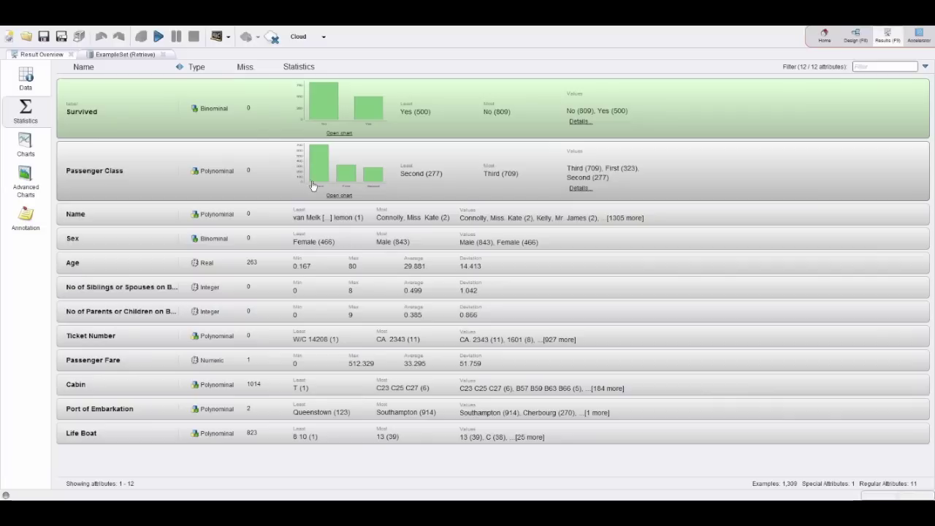
{"action": "left_click", "coordinate": [259, 171]}
{"action": "left_click", "coordinate": [269, 110]}
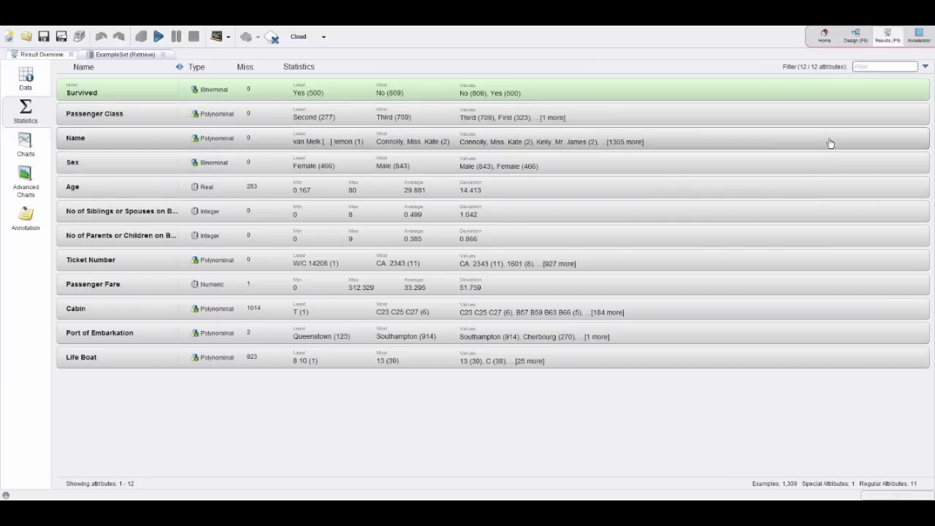
Insert Select Attributes after Retrieve with attribute filter type set to subset
{"action": "left_click", "coordinate": [856, 37]}
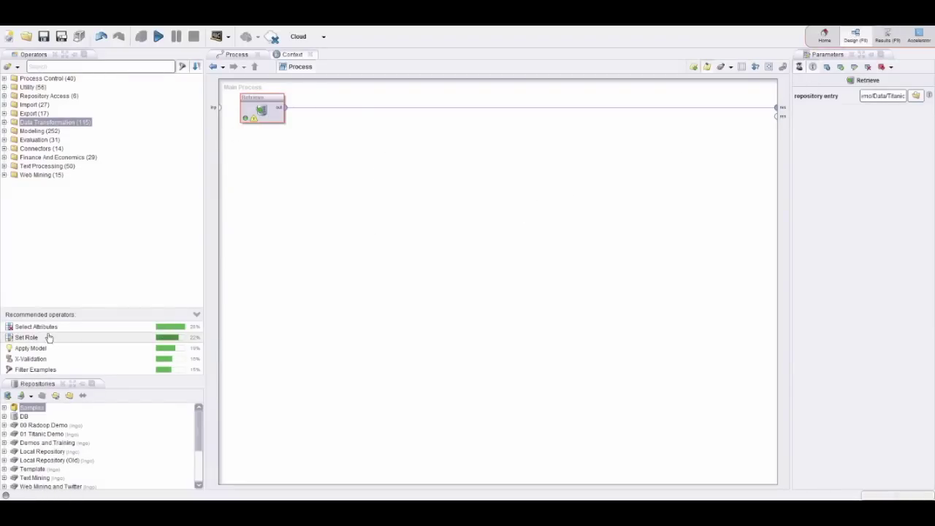
{"action": "left_click_drag", "start_coordinate": [54, 328], "coordinate": [330, 115]}
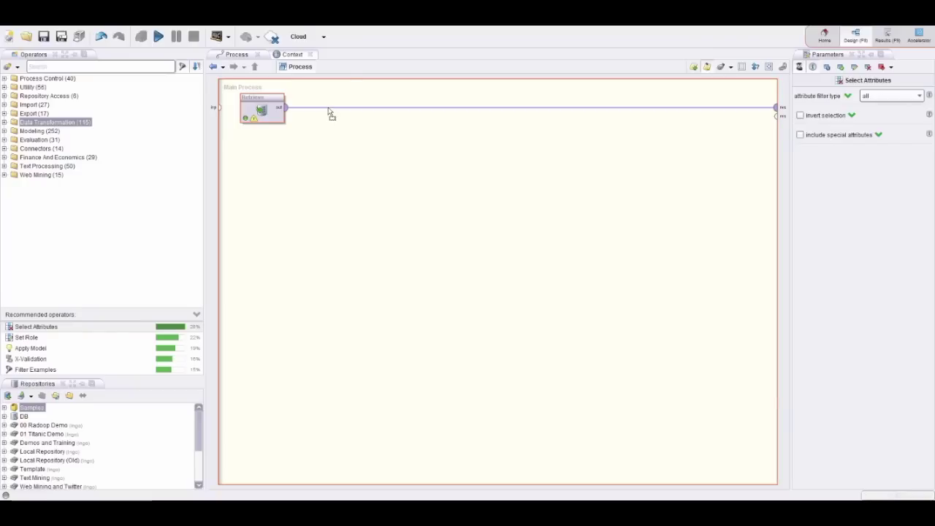
{"action": "left_click", "coordinate": [883, 95]}
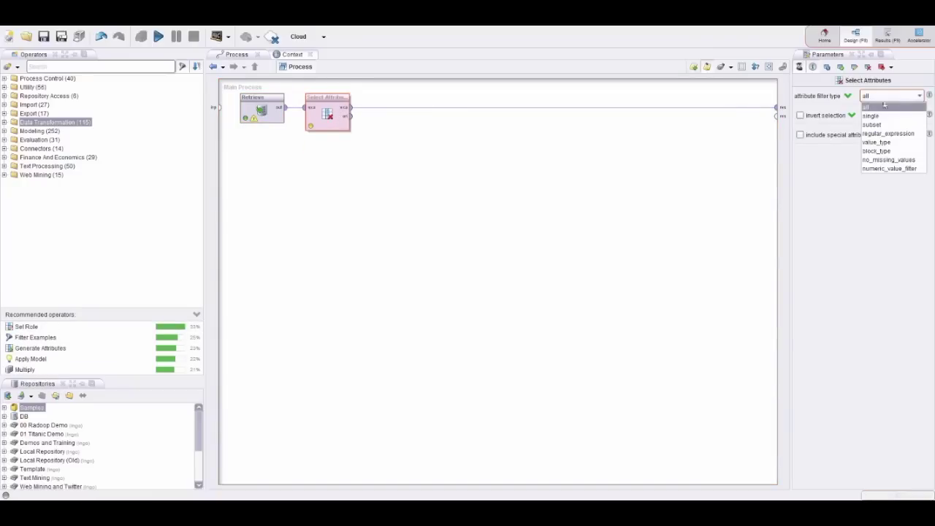
{"action": "left_click", "coordinate": [884, 121]}
Select all attributes except Cabin, Life Boat and Ticket Number, and apply
{"action": "left_click", "coordinate": [892, 115]}
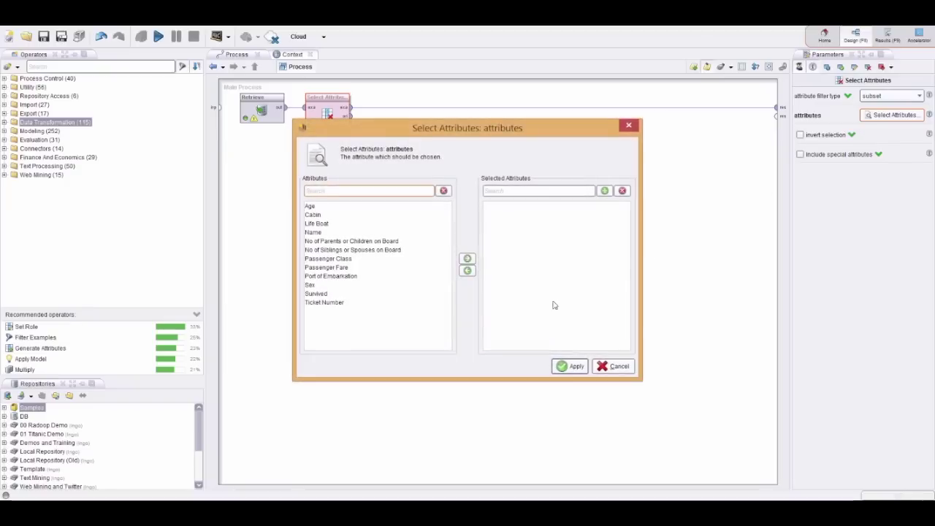
{"action": "left_click", "coordinate": [314, 241]}
{"action": "key", "text": "ctrl+a"}
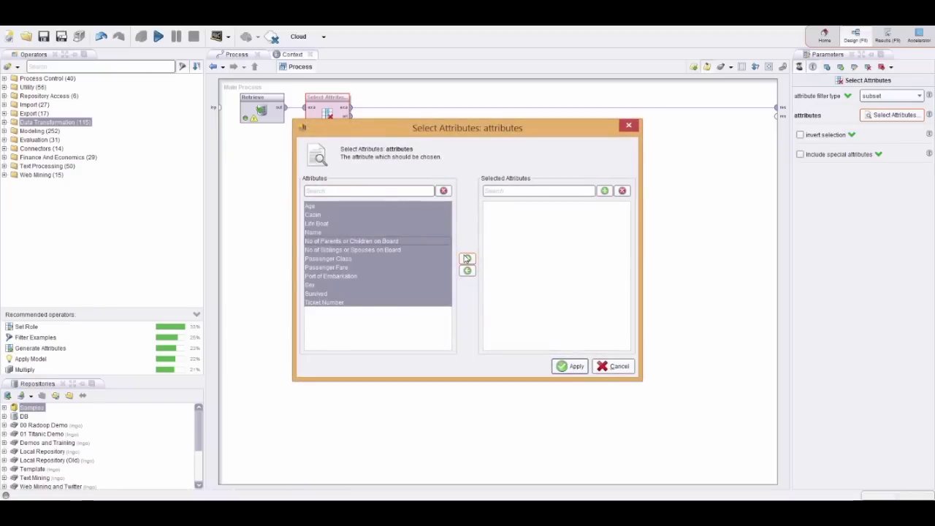
{"action": "left_click", "coordinate": [466, 259]}
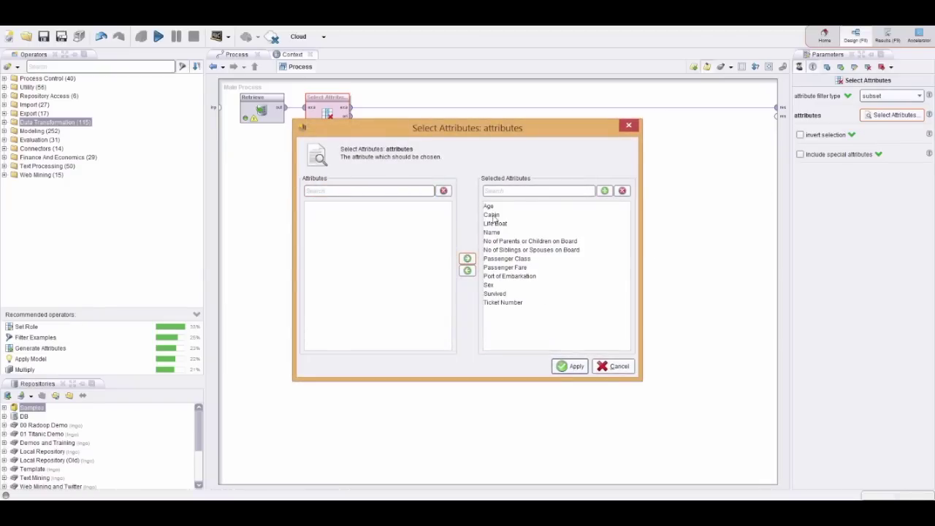
{"action": "double_click", "coordinate": [493, 214]}
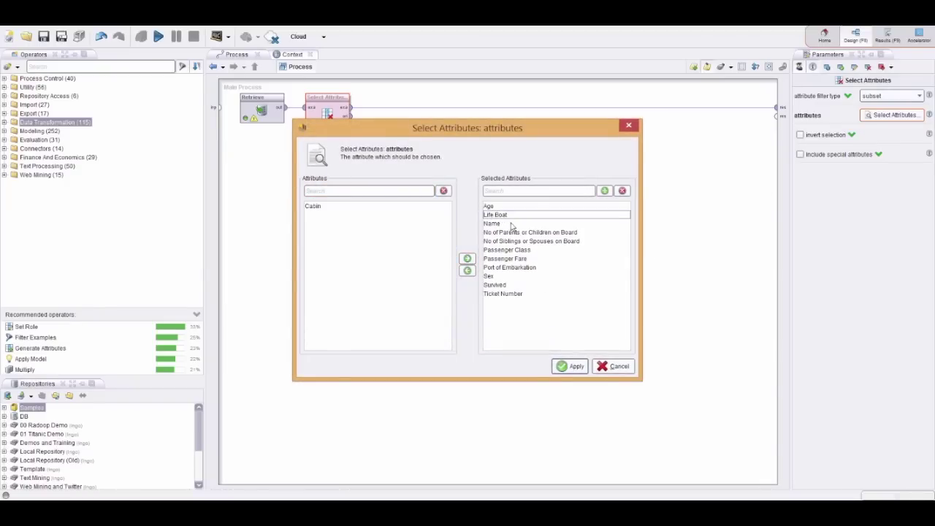
{"action": "double_click", "coordinate": [505, 217]}
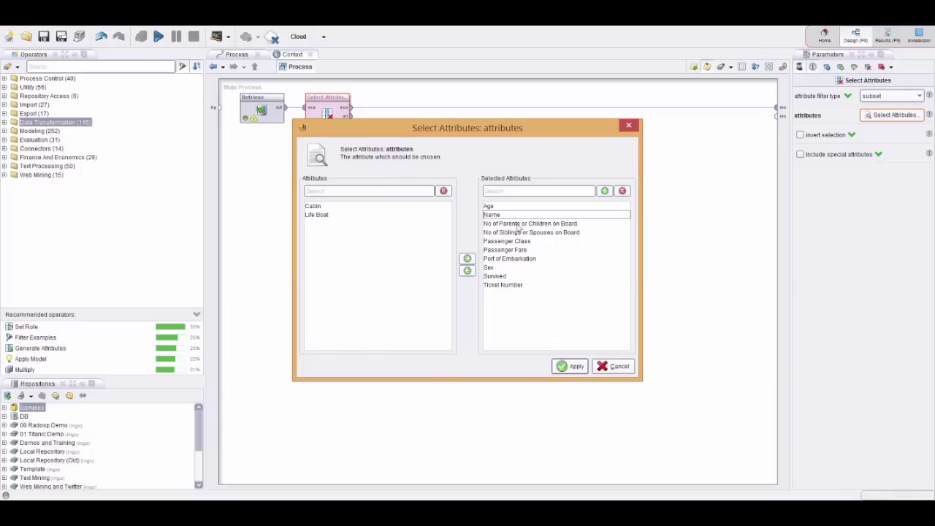
{"action": "double_click", "coordinate": [503, 286]}
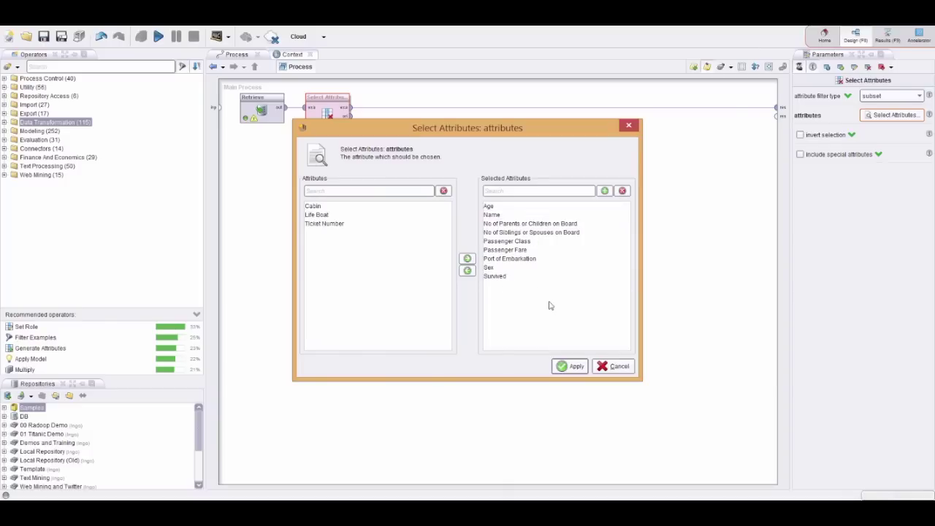
{"action": "left_click", "coordinate": [572, 366]}
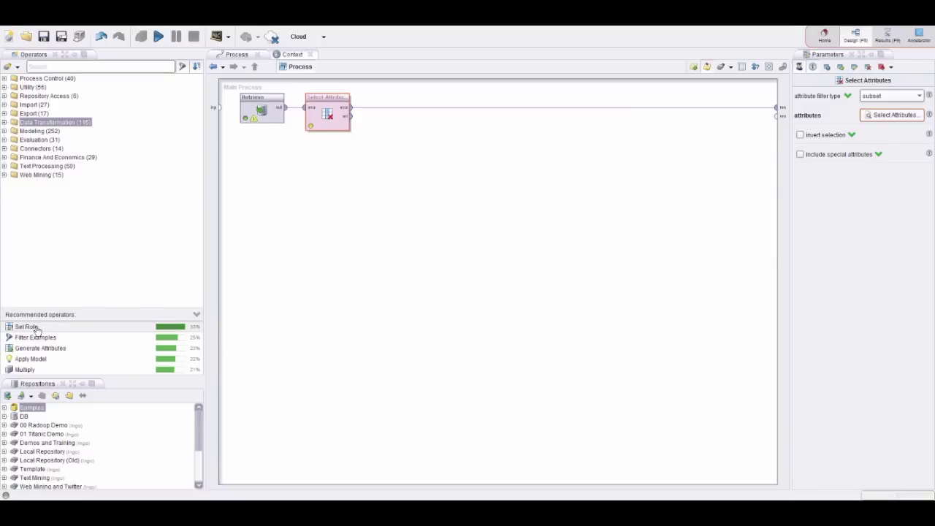
Add Set Role after Select Attributes, giving the Name attribute the id role
{"action": "left_click_drag", "start_coordinate": [37, 330], "coordinate": [420, 111]}
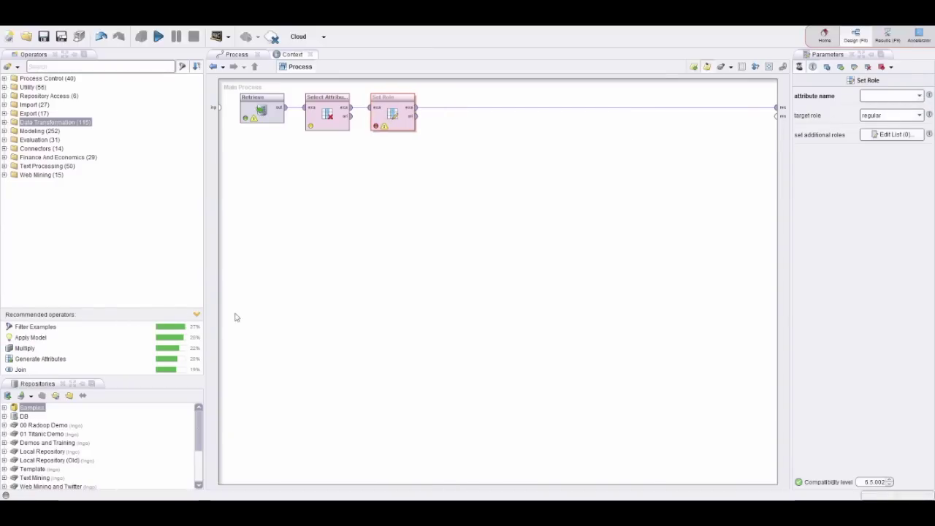
{"action": "left_click", "coordinate": [919, 96]}
{"action": "left_click", "coordinate": [873, 125]}
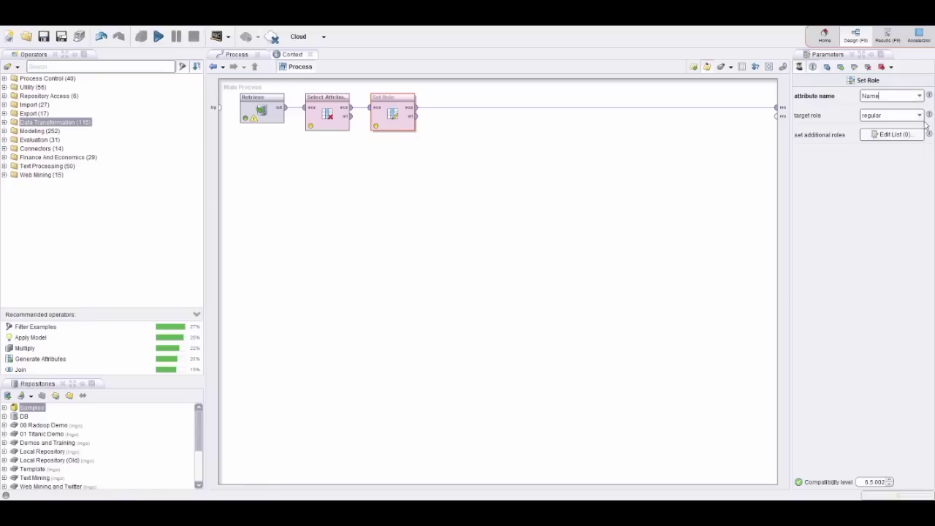
{"action": "left_click", "coordinate": [919, 115]}
{"action": "left_click", "coordinate": [880, 135]}
Run the process with F11 and return to the Design view
{"action": "left_click", "coordinate": [553, 195]}
{"action": "key", "text": "F11"}
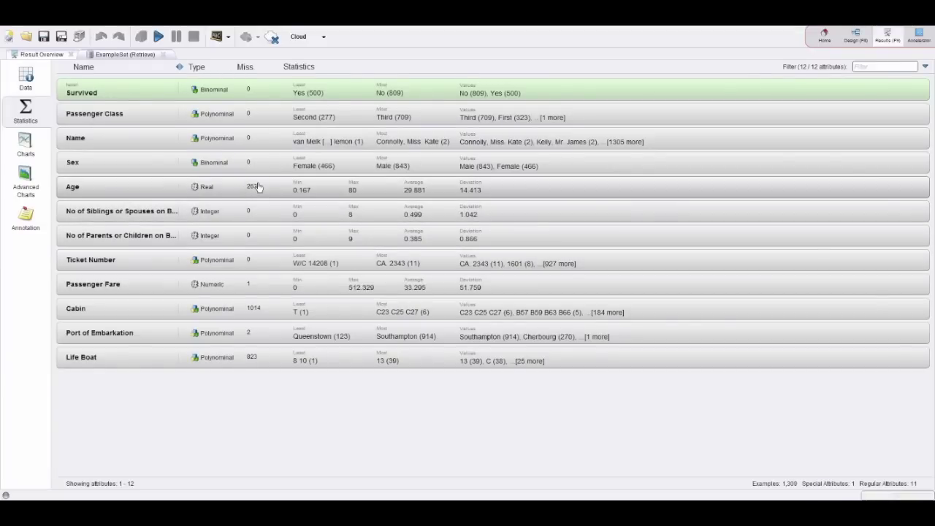
{"action": "left_click", "coordinate": [853, 38]}
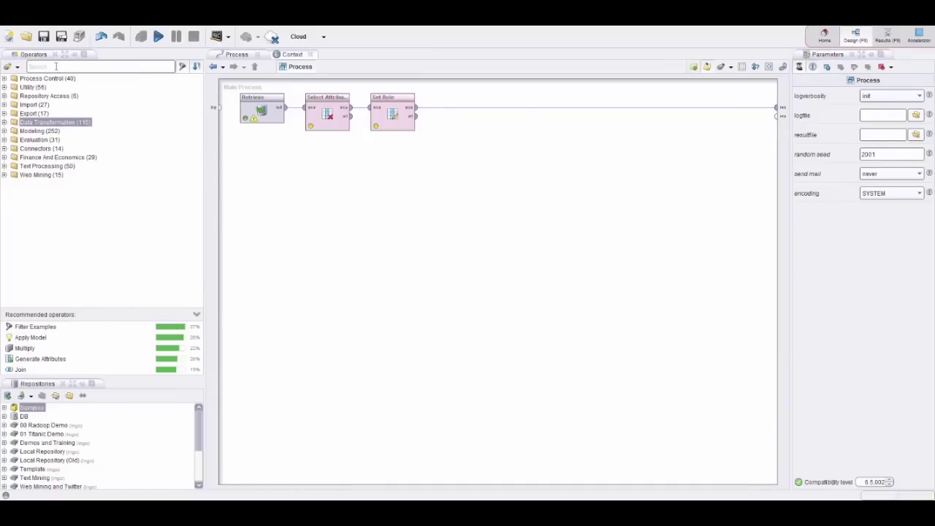
Insert Replace Missing Values after Set Role, limited to the single attribute Age
{"action": "type", "text": "Missing"}
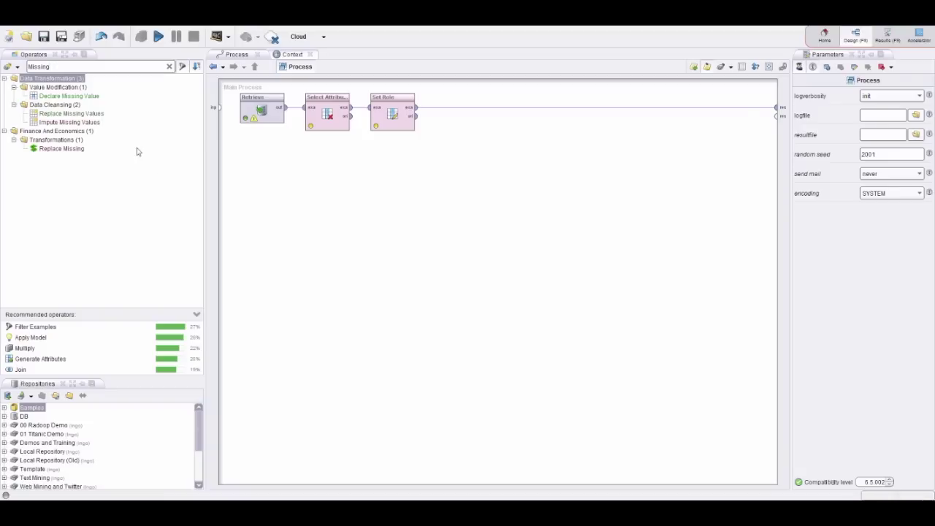
{"action": "left_click", "coordinate": [84, 123]}
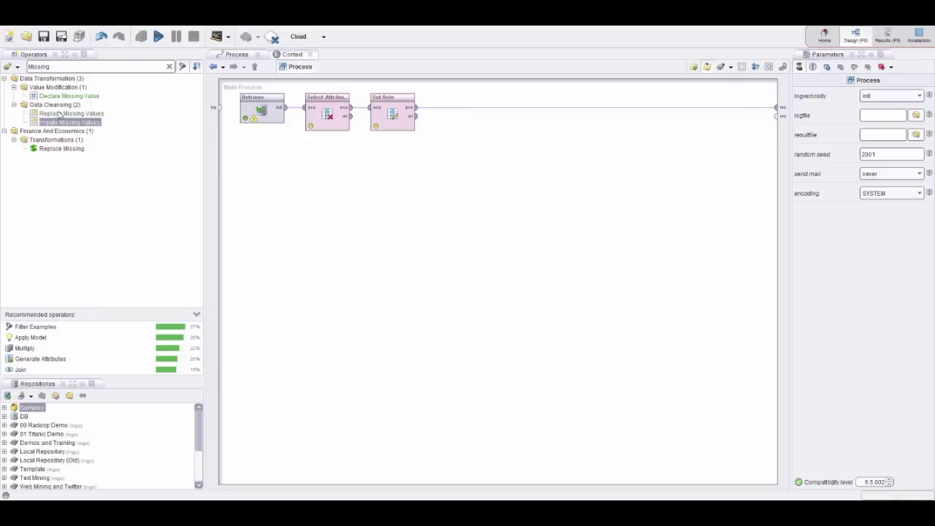
{"action": "left_click_drag", "start_coordinate": [70, 113], "coordinate": [458, 114]}
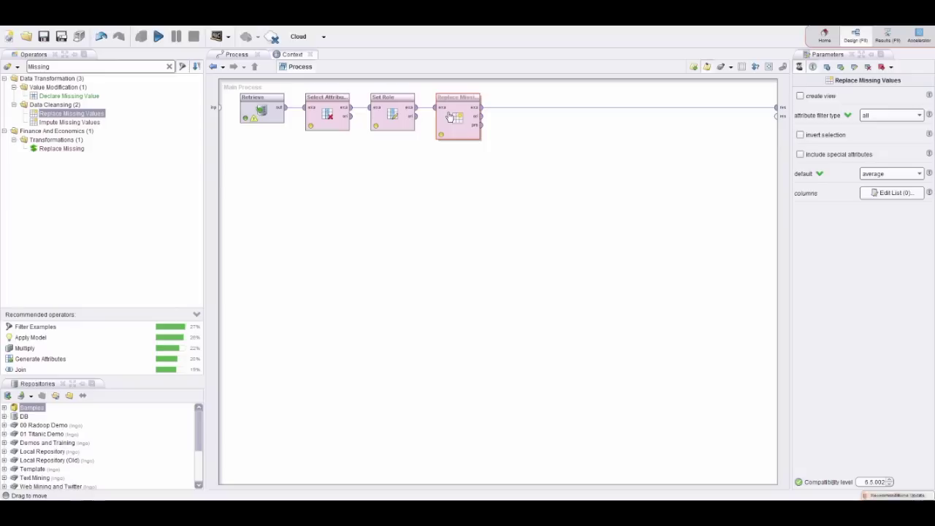
{"action": "left_click", "coordinate": [919, 117]}
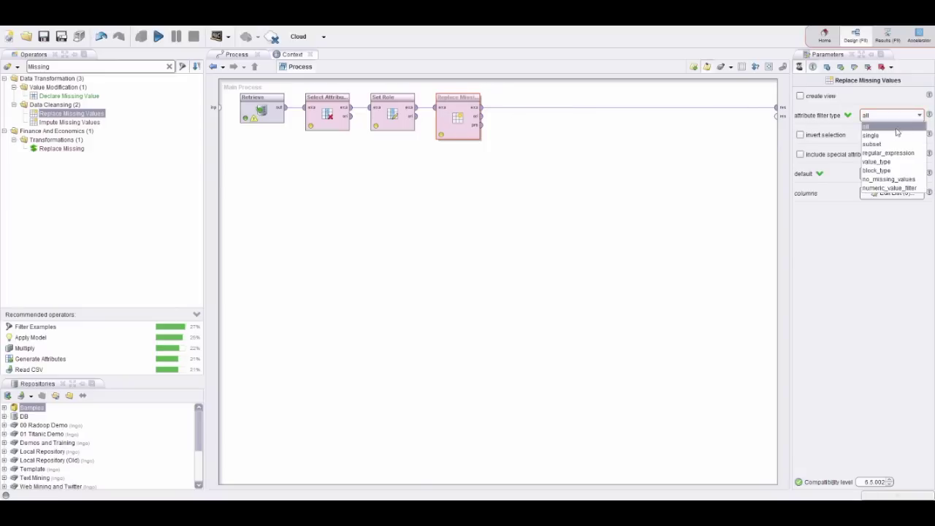
{"action": "left_click", "coordinate": [897, 136]}
{"action": "left_click", "coordinate": [919, 134]}
{"action": "left_click", "coordinate": [887, 173]}
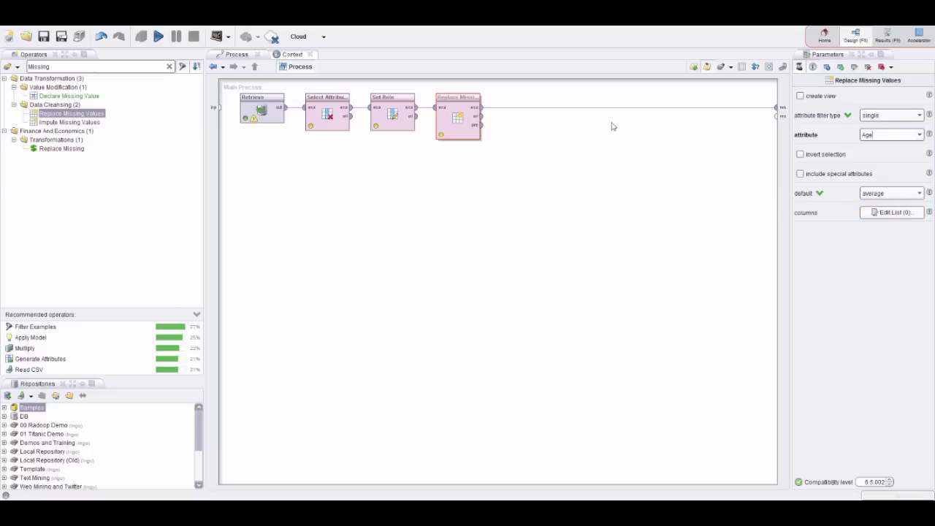
Check the Titanic statistics, then add Filter Examples after Replace Missing Values
{"action": "left_click", "coordinate": [887, 35]}
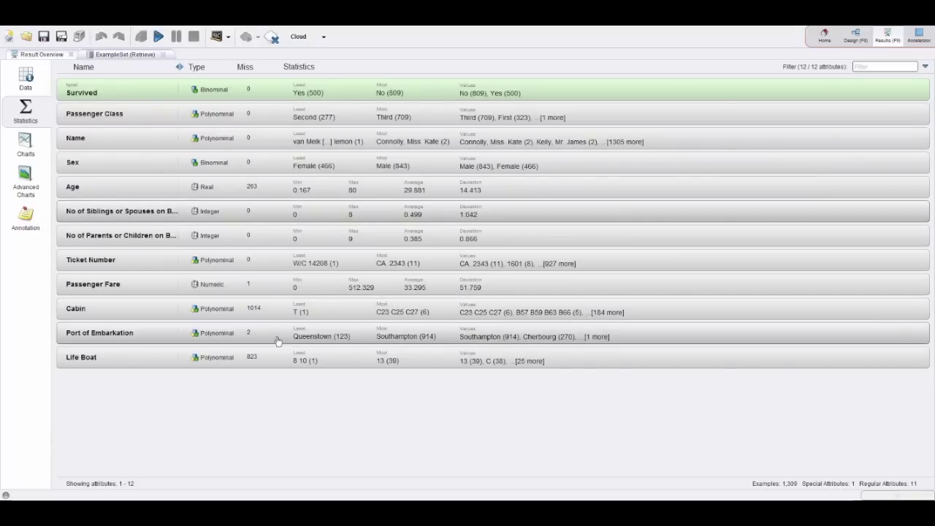
{"action": "key", "text": "F8"}
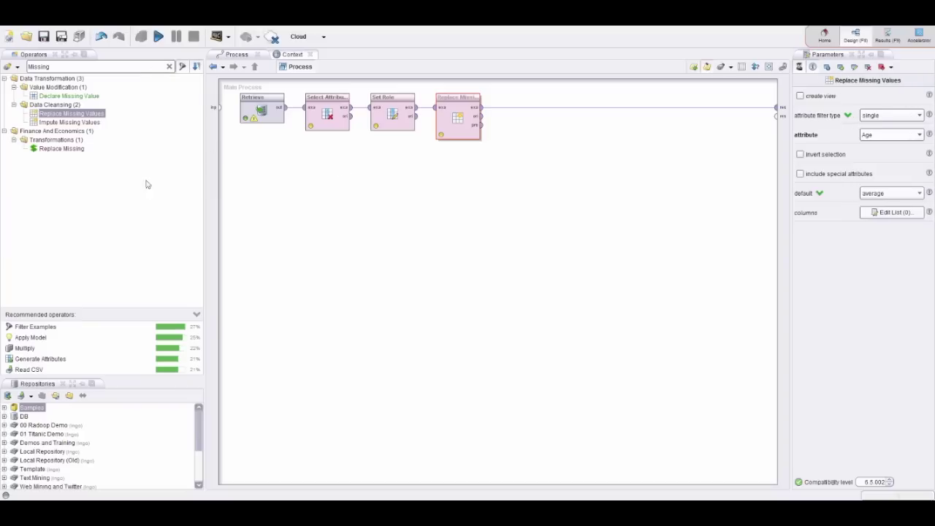
{"action": "left_click_drag", "start_coordinate": [46, 328], "coordinate": [534, 117]}
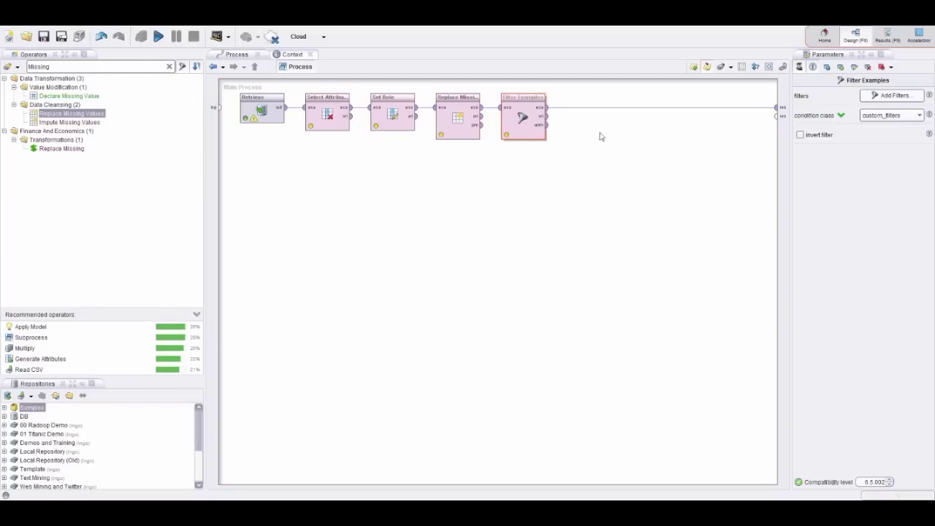
Set the Filter Examples condition class to no_missing_attributes
{"action": "left_click", "coordinate": [917, 116]}
{"action": "left_click", "coordinate": [888, 137]}
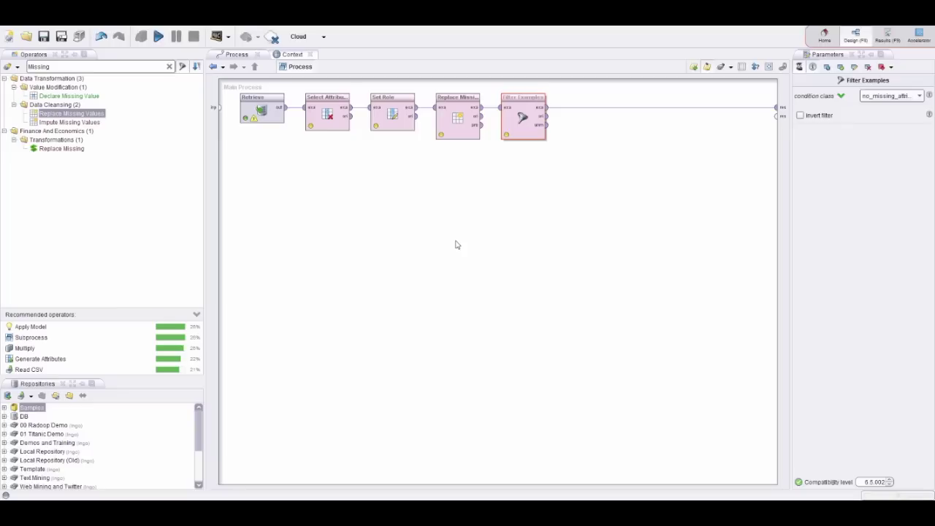
Run the process, review the cleaned data's statistics, and return to Design
{"action": "left_click", "coordinate": [157, 37]}
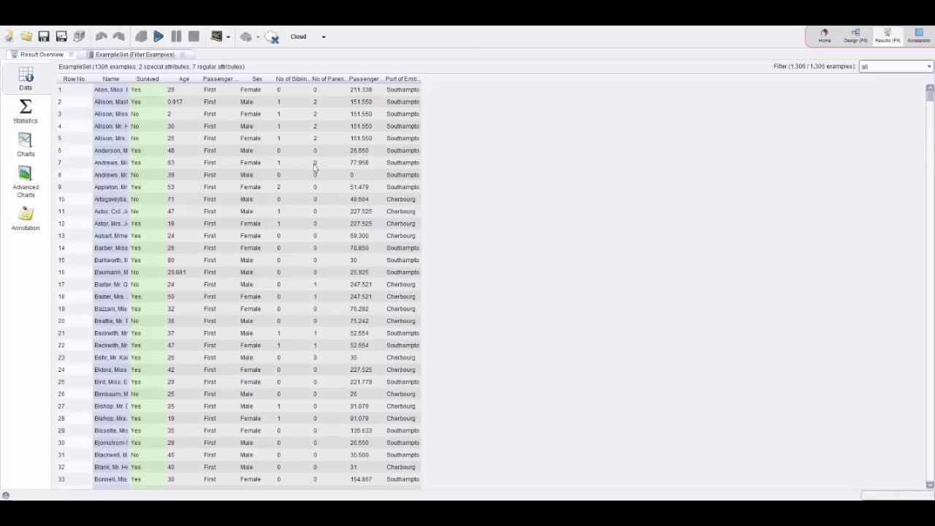
{"action": "left_click", "coordinate": [36, 117]}
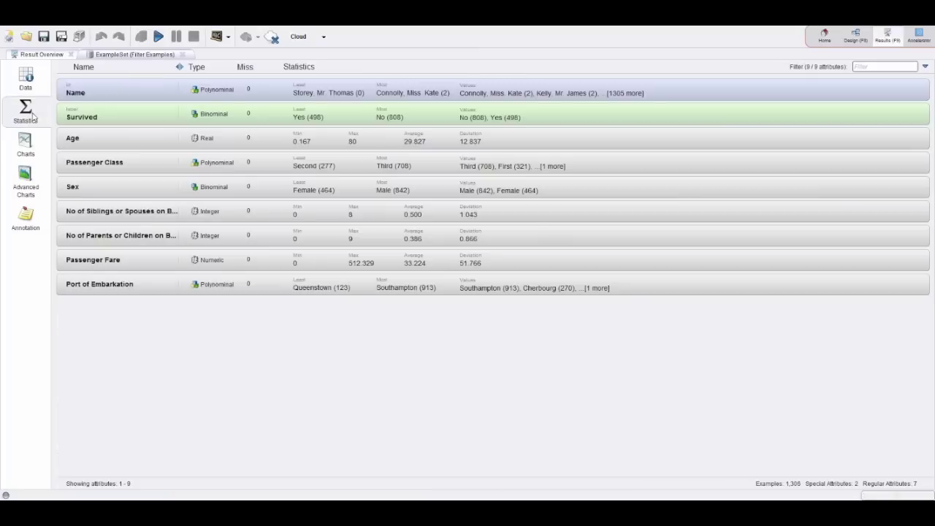
{"action": "left_click", "coordinate": [856, 36]}
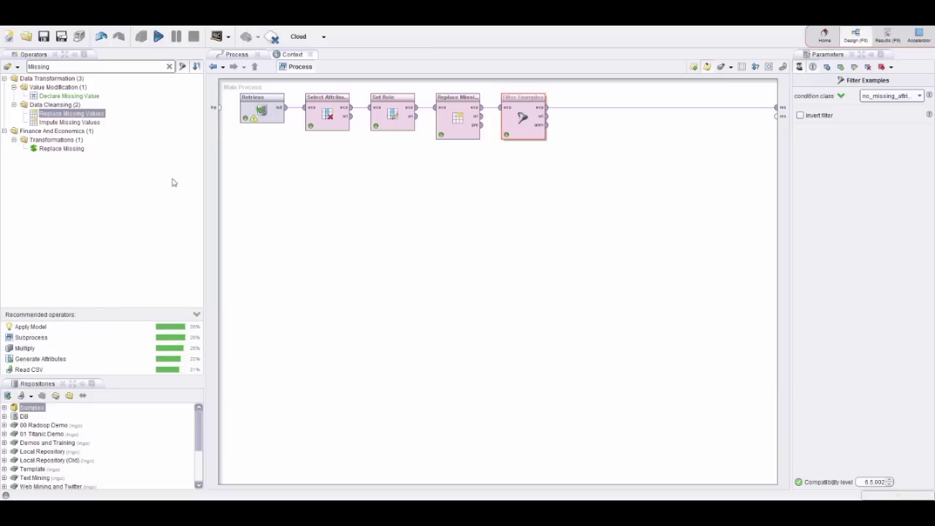
Clear the operator search and box-select Select Attributes, Set Role, Replace Missing Values, Filter Examples
{"action": "left_click", "coordinate": [169, 66]}
{"action": "left_click", "coordinate": [4, 122]}
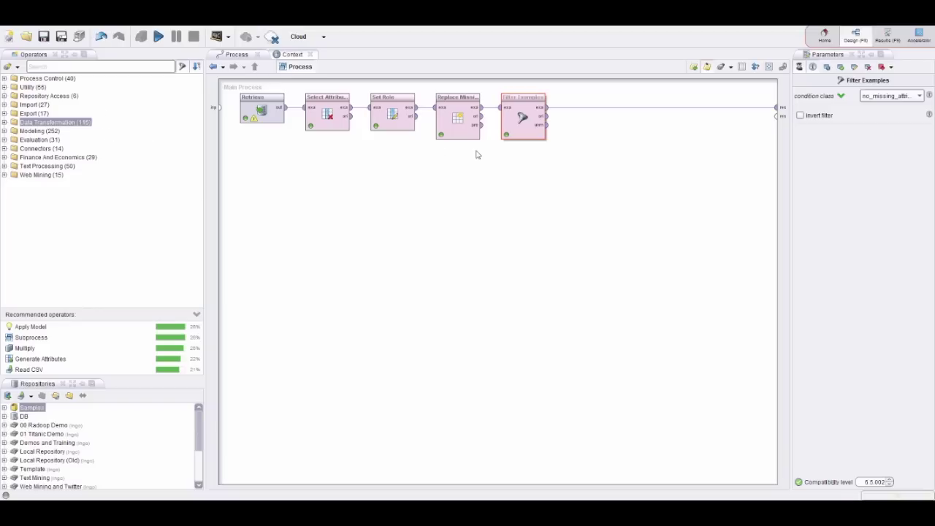
{"action": "left_click", "coordinate": [516, 188]}
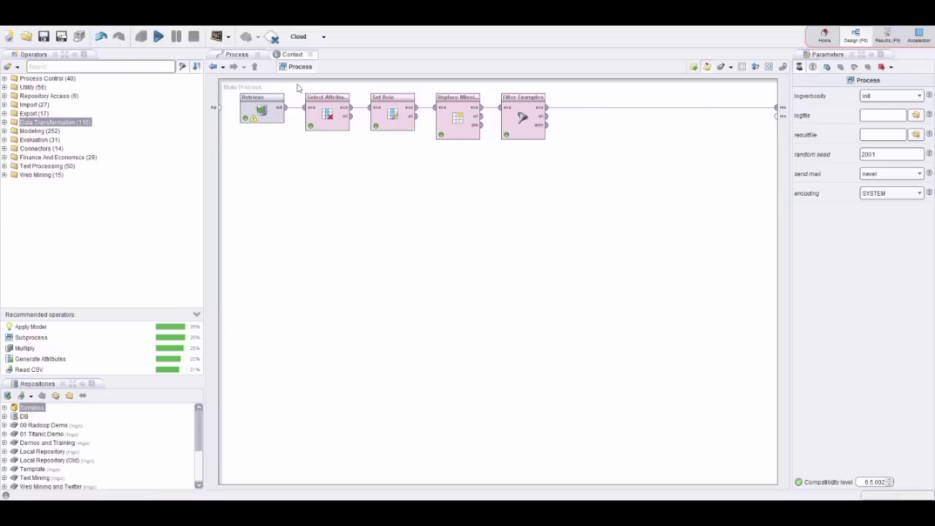
{"action": "left_click_drag", "start_coordinate": [297, 87], "coordinate": [581, 155]}
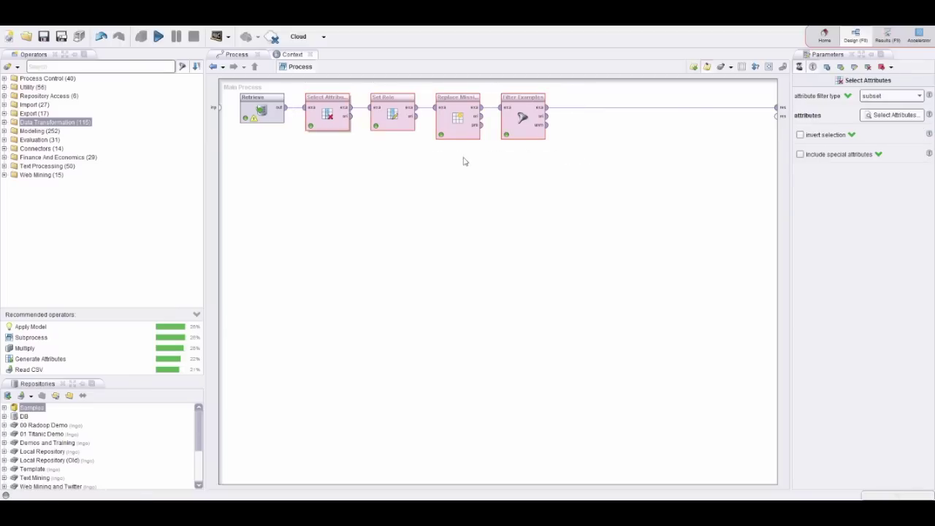
Move the four preparation operators into a new subprocess after Retrieve and rename it Data Prep
{"action": "right_click", "coordinate": [335, 109]}
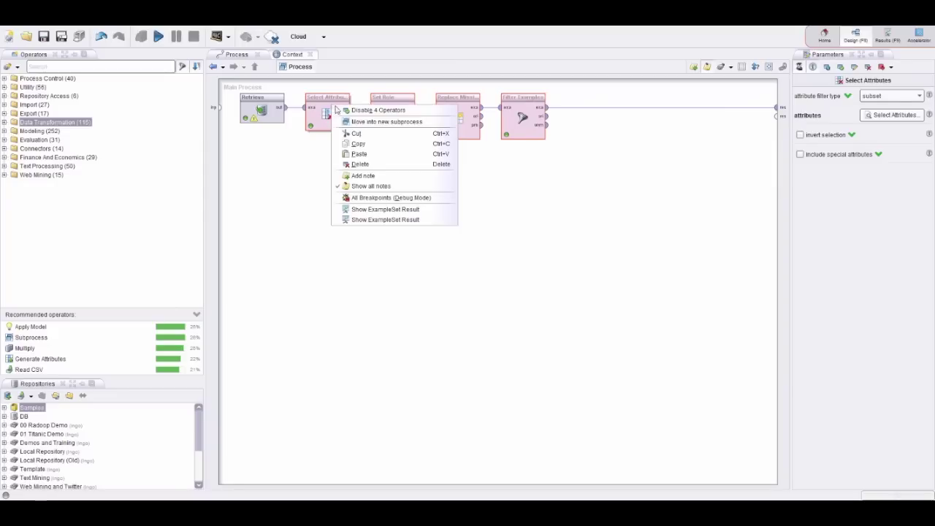
{"action": "left_click", "coordinate": [368, 123]}
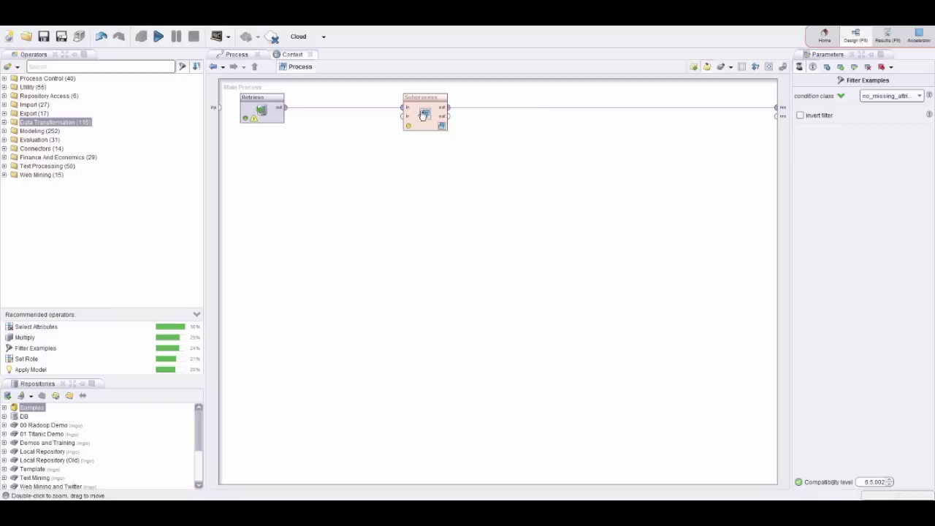
{"action": "left_click_drag", "start_coordinate": [440, 129], "coordinate": [344, 131]}
{"action": "key", "text": "F2"}
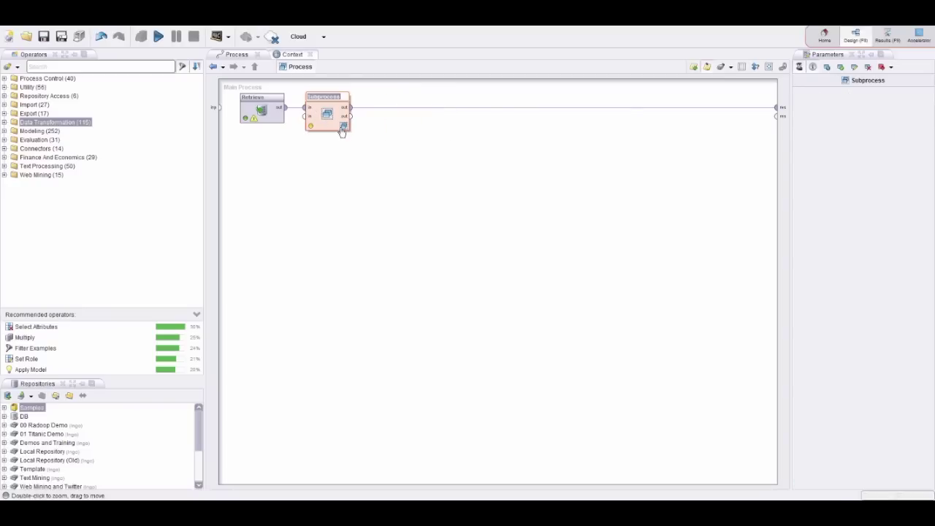
{"action": "type", "text": "Data Prep"}
Attach the note 'This is the data prep for the Titanic data' to Data Prep
{"action": "left_click", "coordinate": [340, 161]}
{"action": "right_click", "coordinate": [325, 117]}
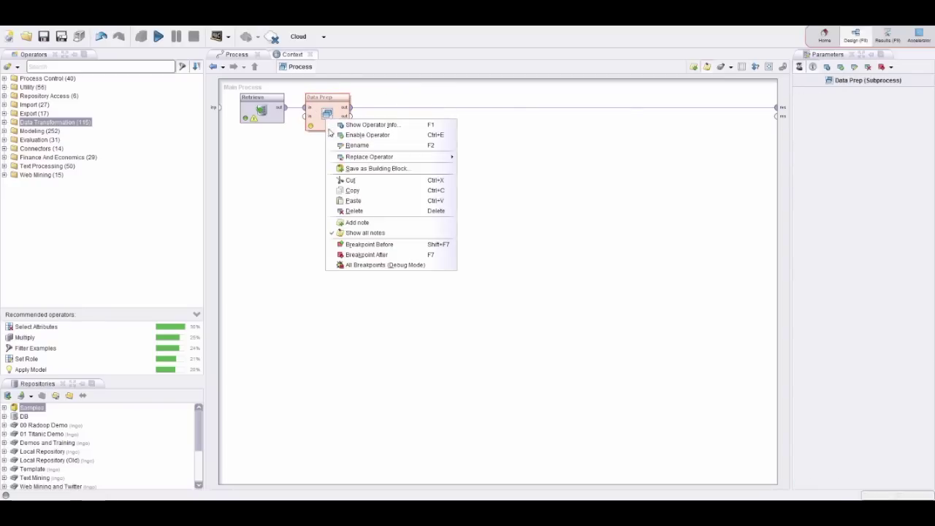
{"action": "left_click", "coordinate": [348, 223]}
{"action": "type", "text": "This is"}
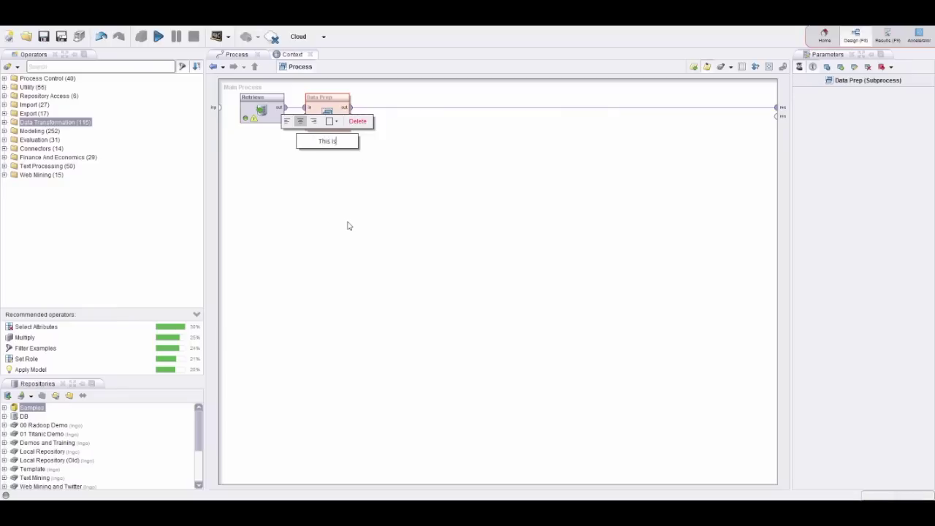
{"action": "type", "text": " the data prep f"}
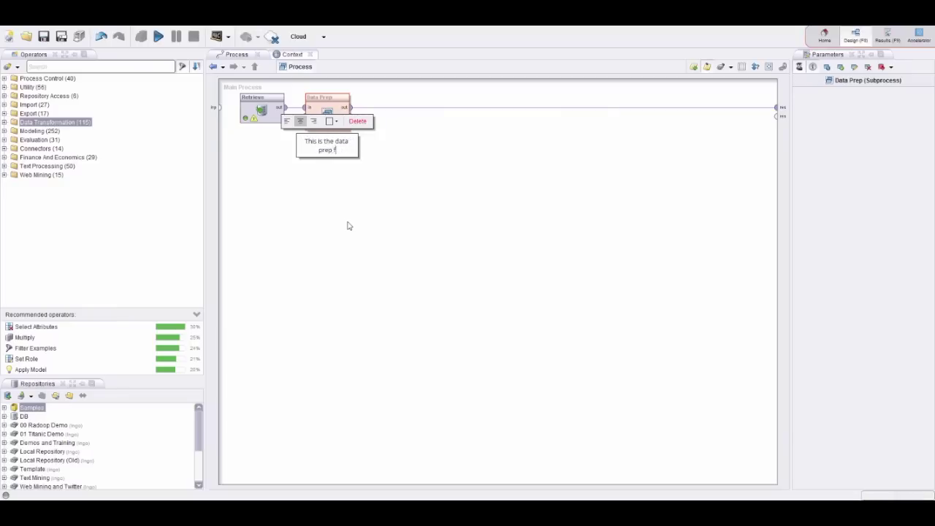
{"action": "type", "text": "or the Titanic data"}
{"action": "left_click", "coordinate": [350, 224]}
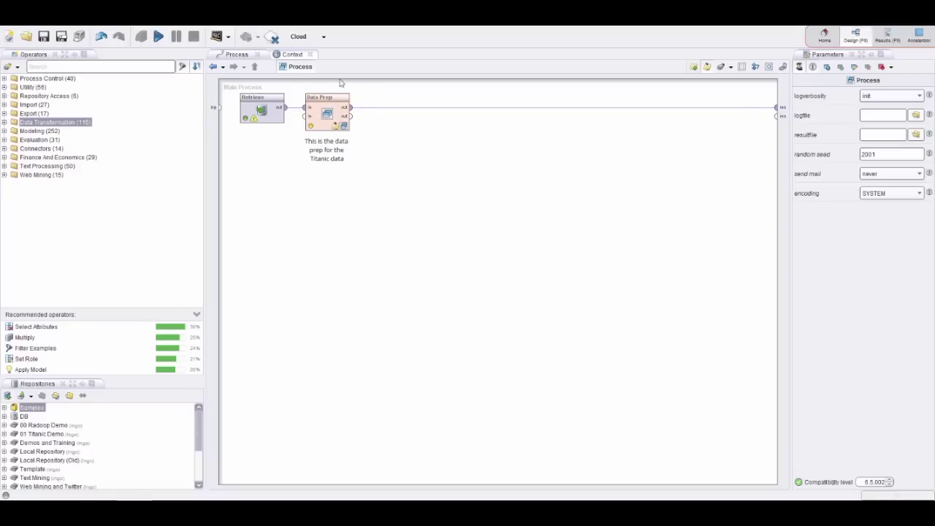
Look inside the Data Prep subprocess and return to the main process
{"action": "left_click", "coordinate": [342, 125]}
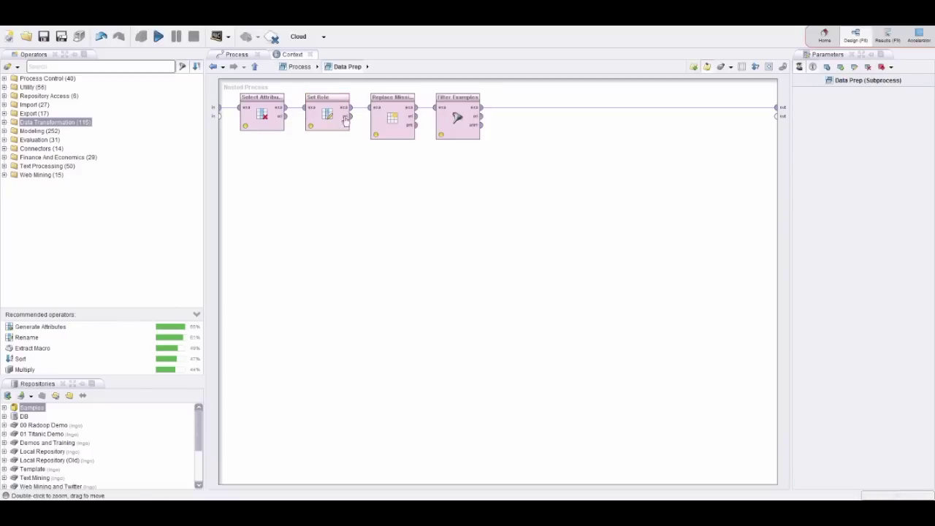
{"action": "left_click", "coordinate": [255, 68]}
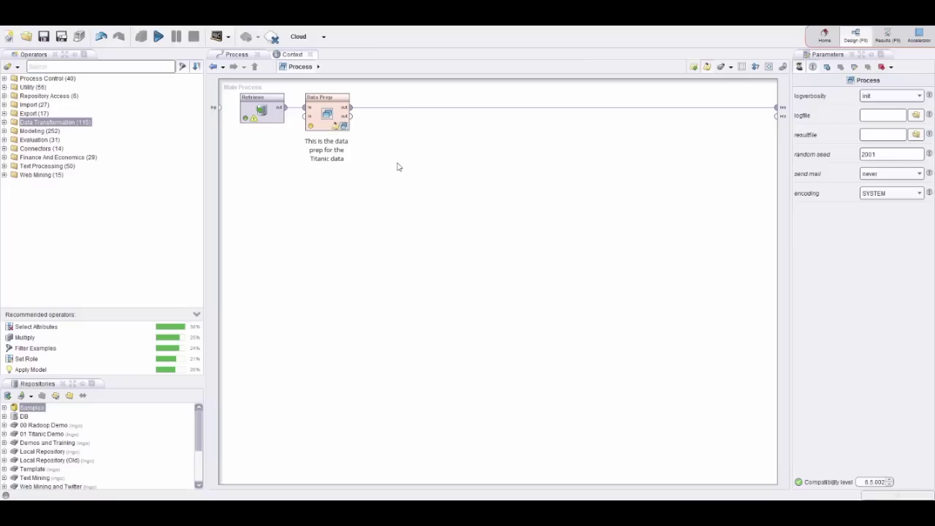
{"action": "right_click", "coordinate": [331, 113]}
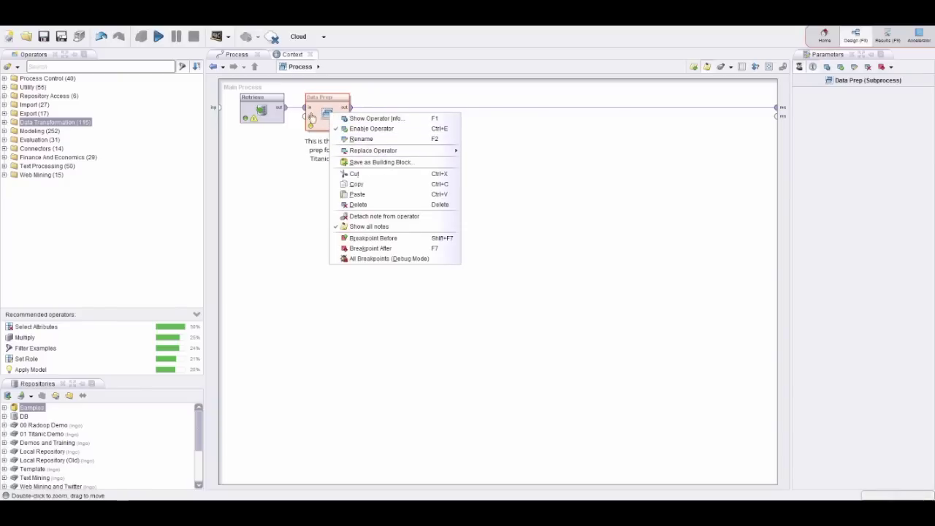
Save Data Prep as the building block 'Data Prep for Titanic'
{"action": "left_click", "coordinate": [376, 162]}
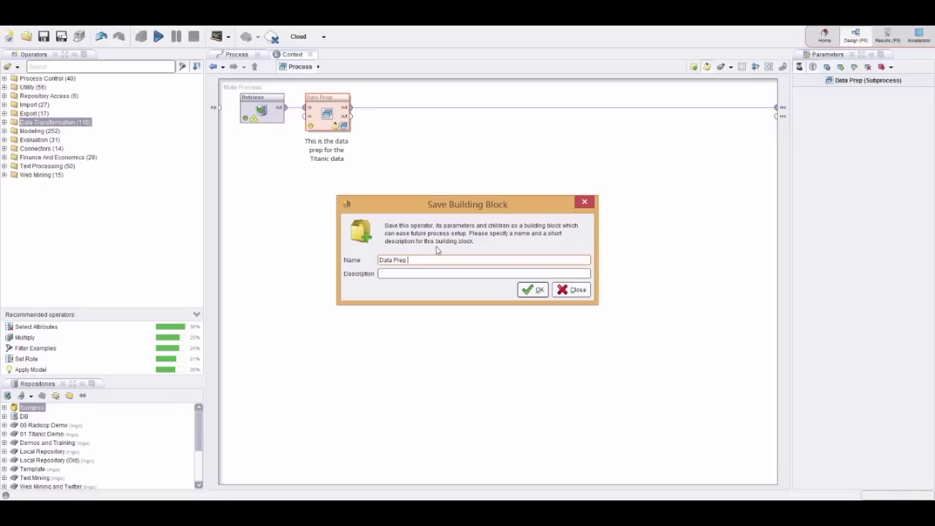
{"action": "type", "text": "for Titanic"}
{"action": "left_click", "coordinate": [434, 274]}
{"action": "left_click", "coordinate": [533, 290]}
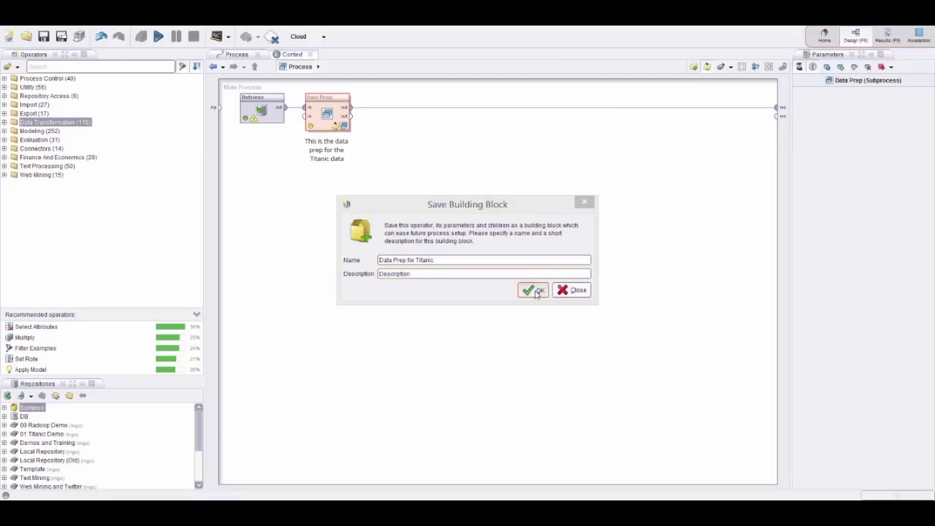
Insert the Data Prep for Titanic building block as a test copy, move it down, then delete it
{"action": "right_click", "coordinate": [423, 214]}
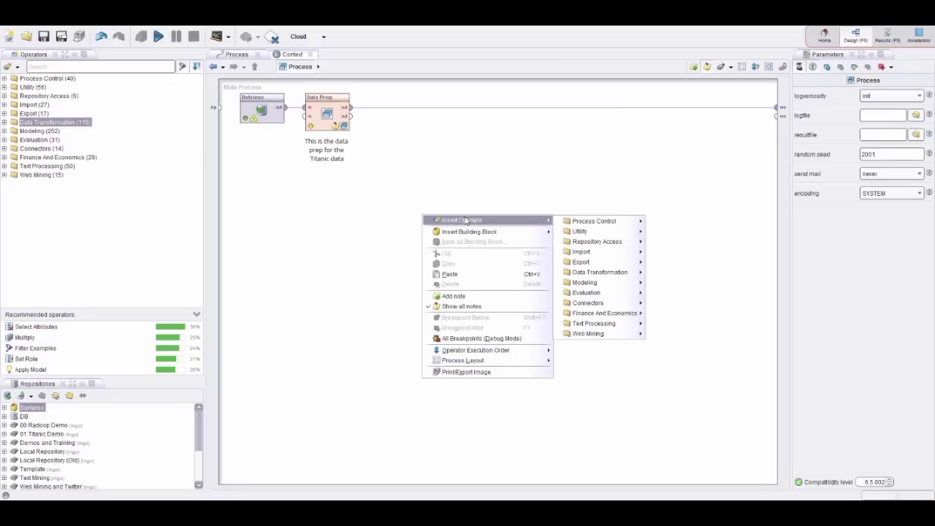
{"action": "mouse_move", "coordinate": [545, 232]}
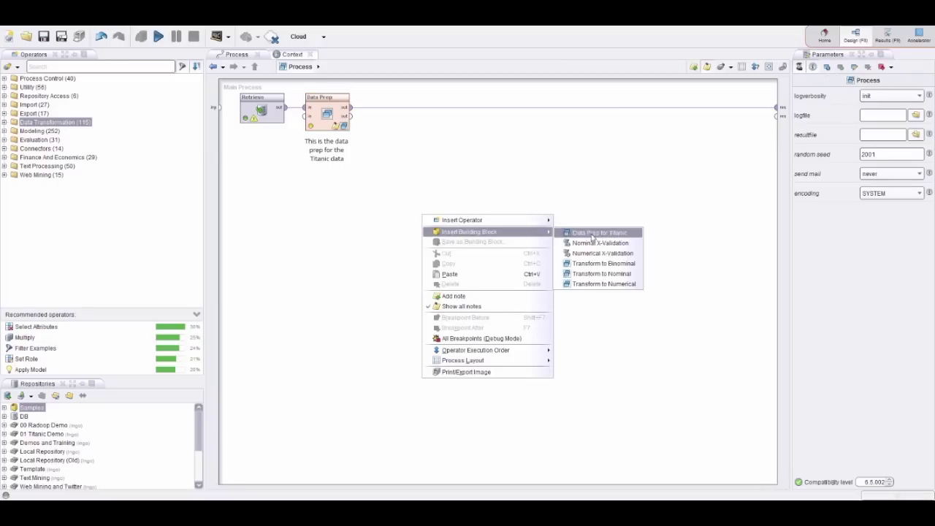
{"action": "left_click", "coordinate": [595, 233]}
{"action": "left_click_drag", "start_coordinate": [374, 128], "coordinate": [406, 238]}
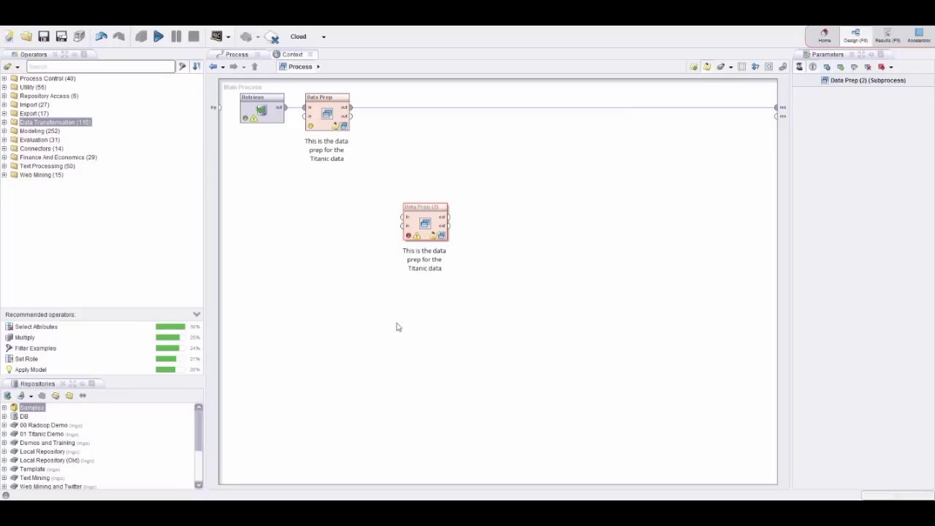
{"action": "key", "text": "Delete"}
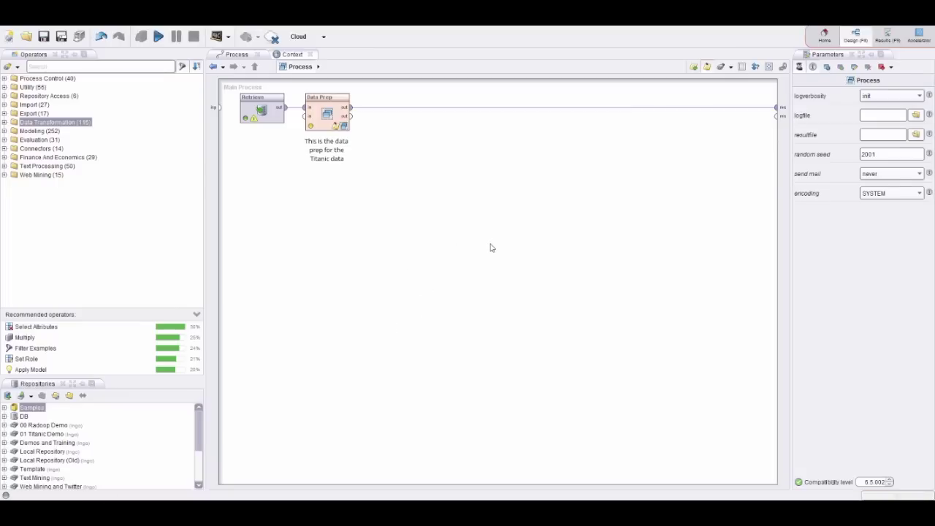
Search operators for 'Exec' and place an Execute Python operator on the canvas
{"action": "left_click", "coordinate": [54, 67]}
{"action": "type", "text": "Exec"}
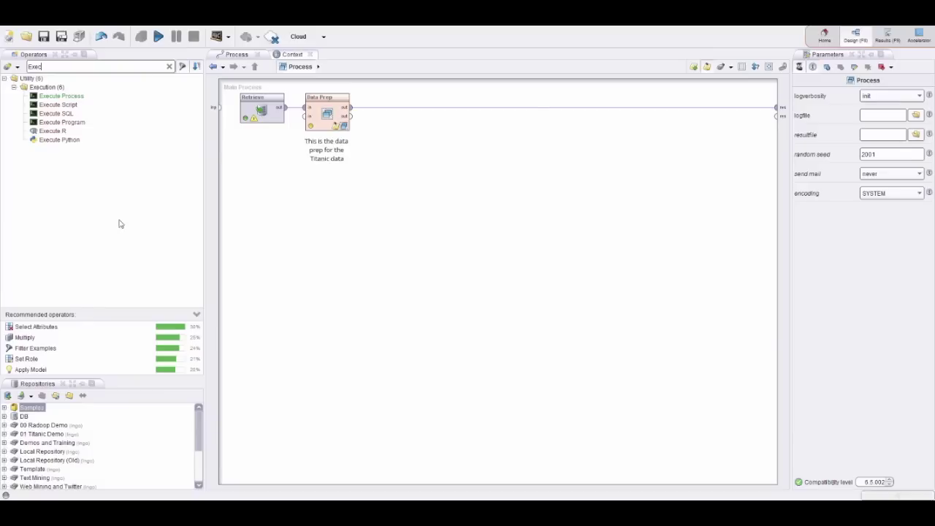
{"action": "left_click", "coordinate": [53, 140]}
{"action": "left_click_drag", "start_coordinate": [48, 143], "coordinate": [460, 179]}
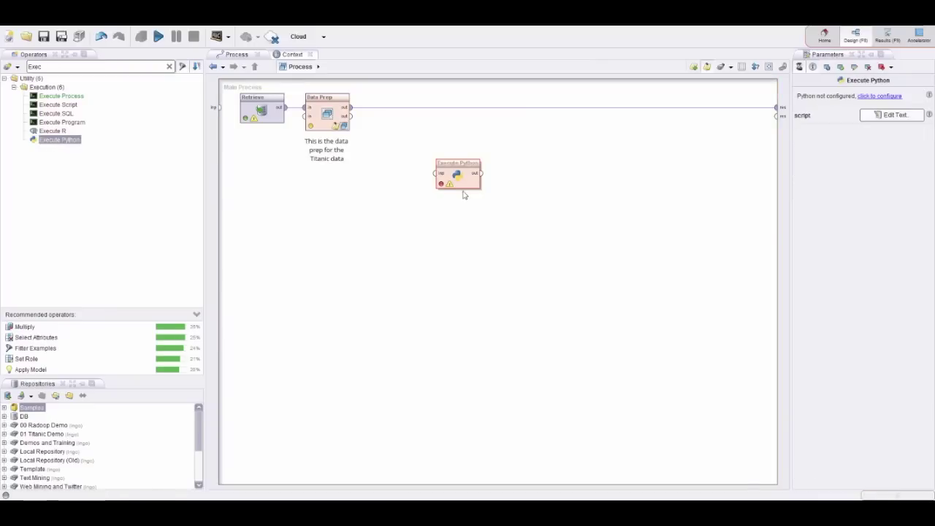
Open and cancel the Python script editor, delete Execute Python, and clear the search filter
{"action": "left_click", "coordinate": [893, 116]}
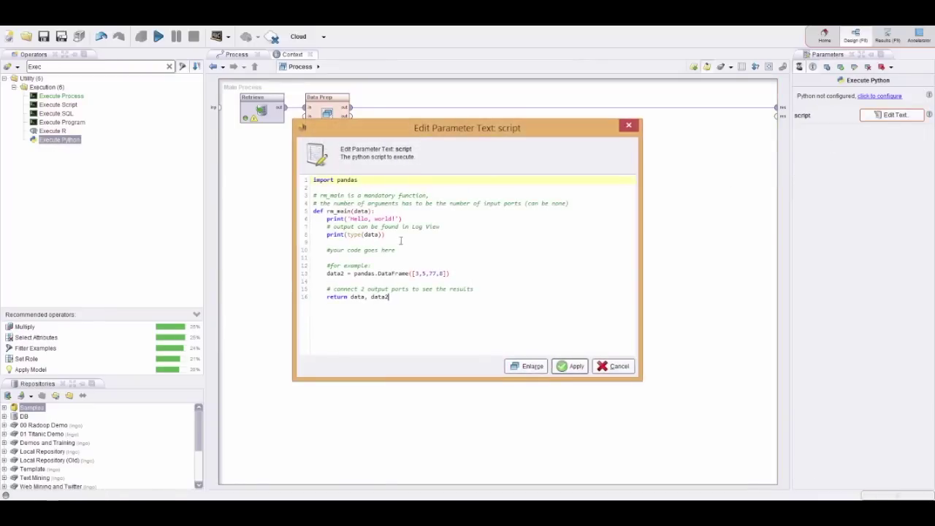
{"action": "left_click", "coordinate": [621, 367]}
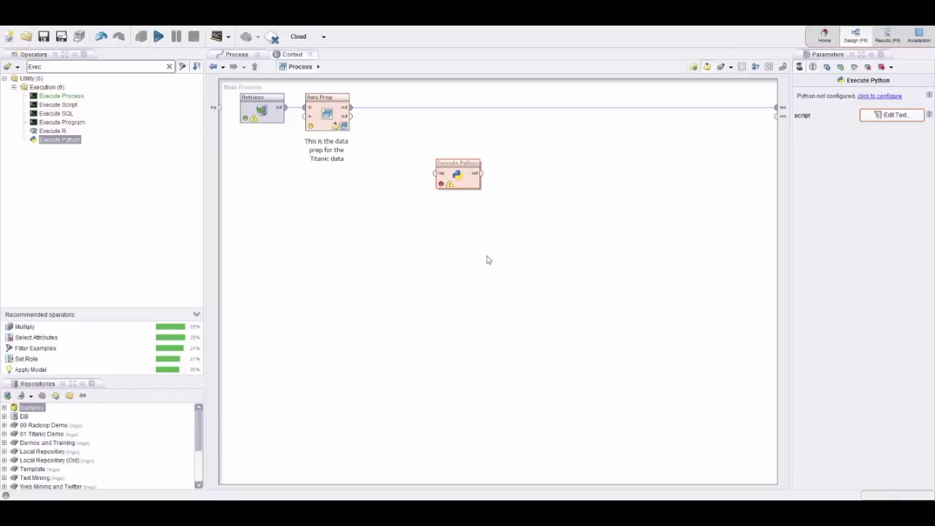
{"action": "key", "text": "Delete"}
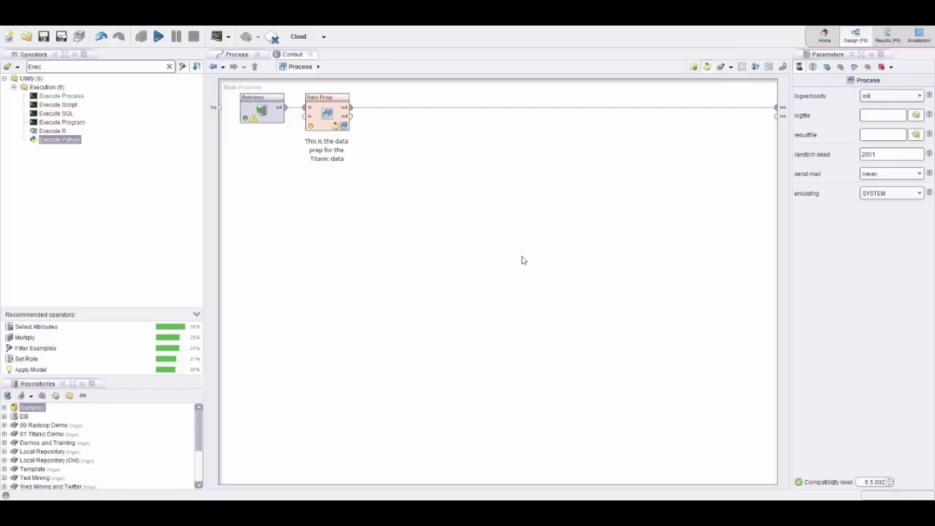
{"action": "left_click", "coordinate": [169, 67]}
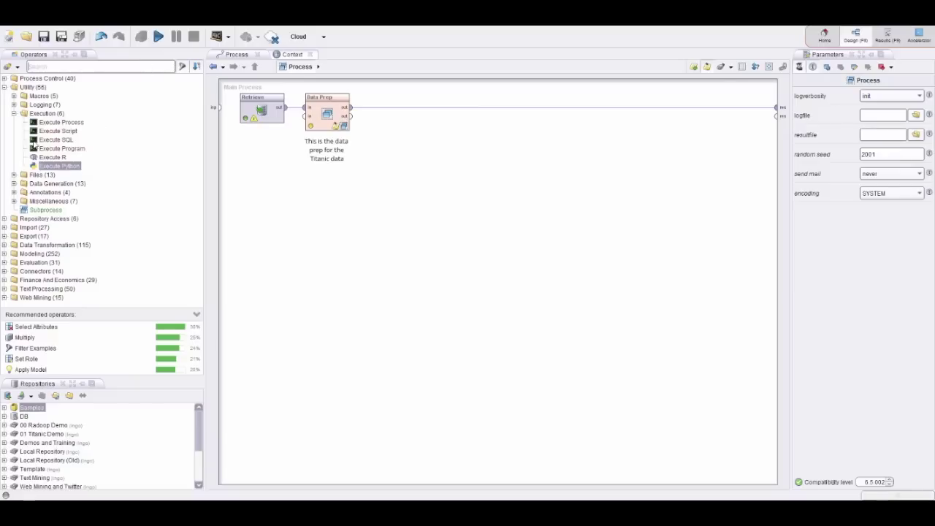
Add a Decision Tree from Modeling > Classification and Regression > Tree Induction after Data Prep, then run
{"action": "left_click", "coordinate": [4, 87]}
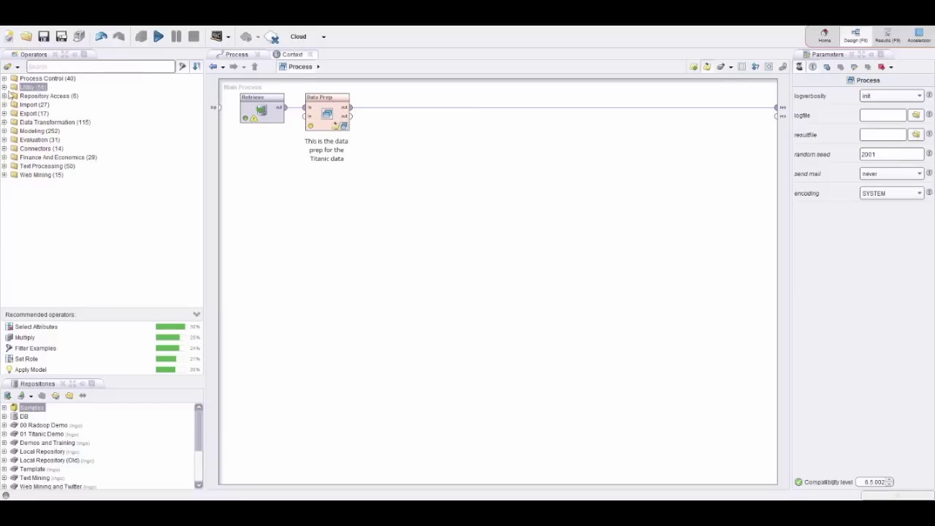
{"action": "left_click", "coordinate": [4, 131]}
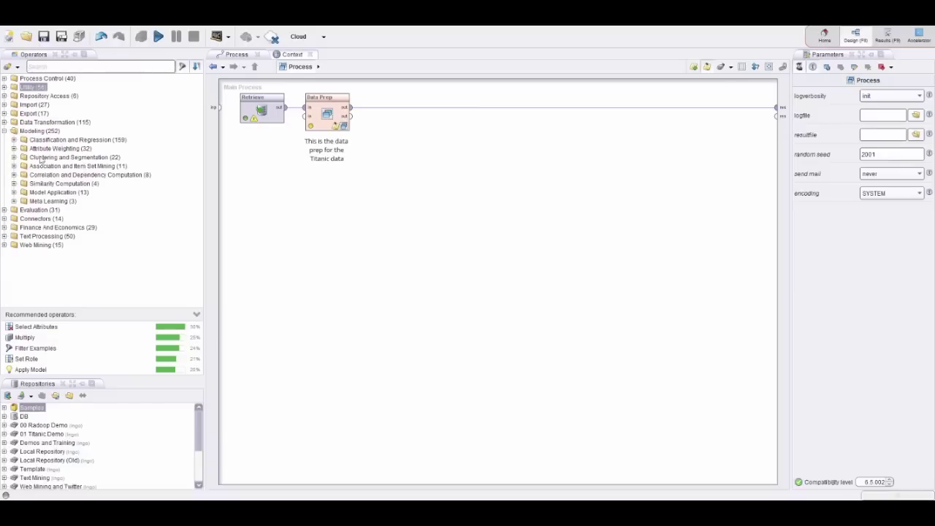
{"action": "left_click", "coordinate": [14, 140]}
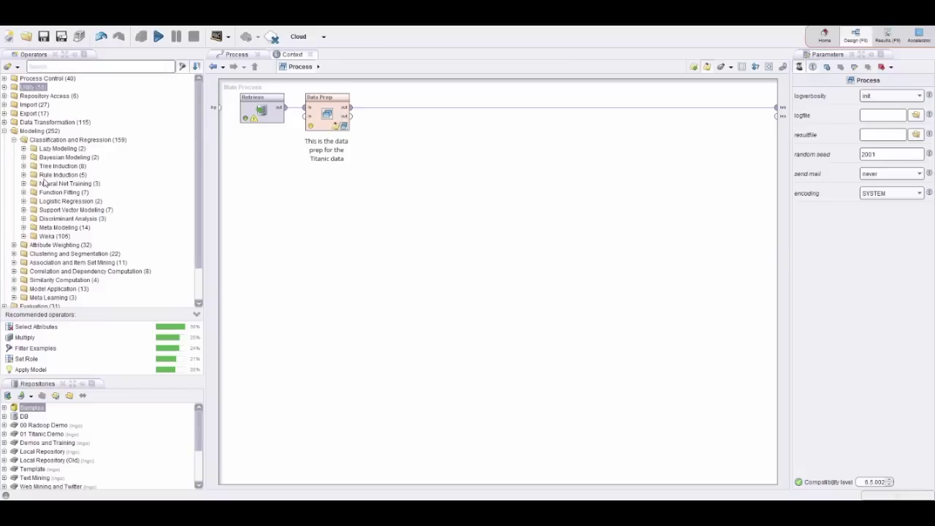
{"action": "left_click", "coordinate": [23, 166]}
{"action": "left_click_drag", "start_coordinate": [68, 175], "coordinate": [394, 117]}
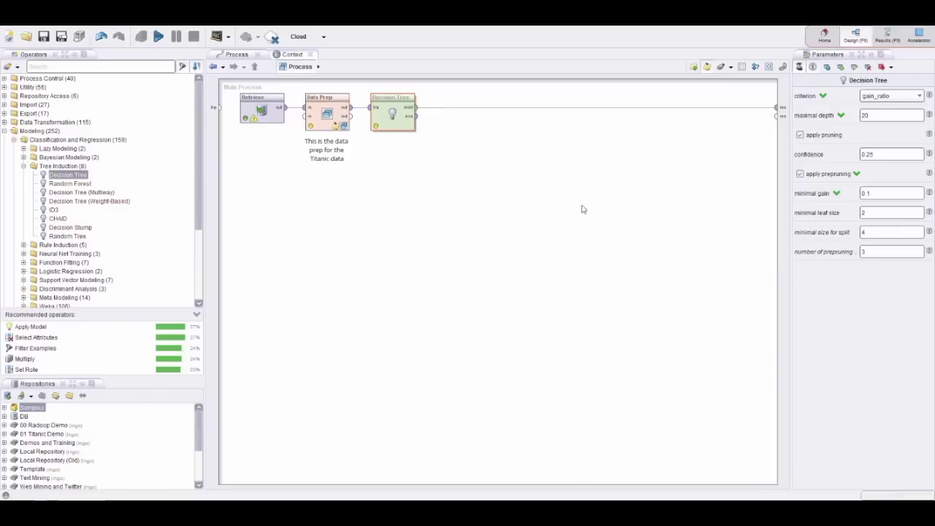
{"action": "left_click", "coordinate": [157, 36]}
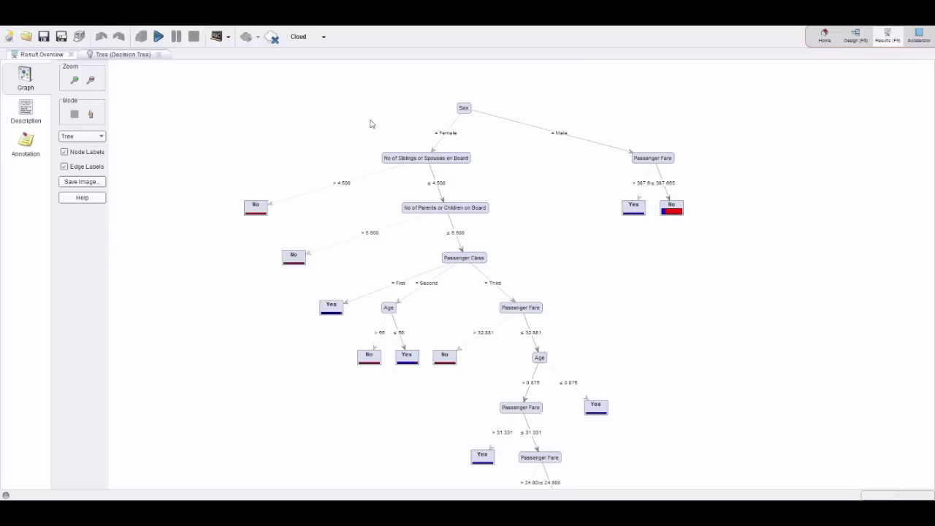
Zoom and pan the tree graph to inspect the Sex, siblings, fare and class splits, then return to Design
{"action": "scroll", "coordinate": [694, 216], "scroll_direction": "up", "scroll_amount": 5}
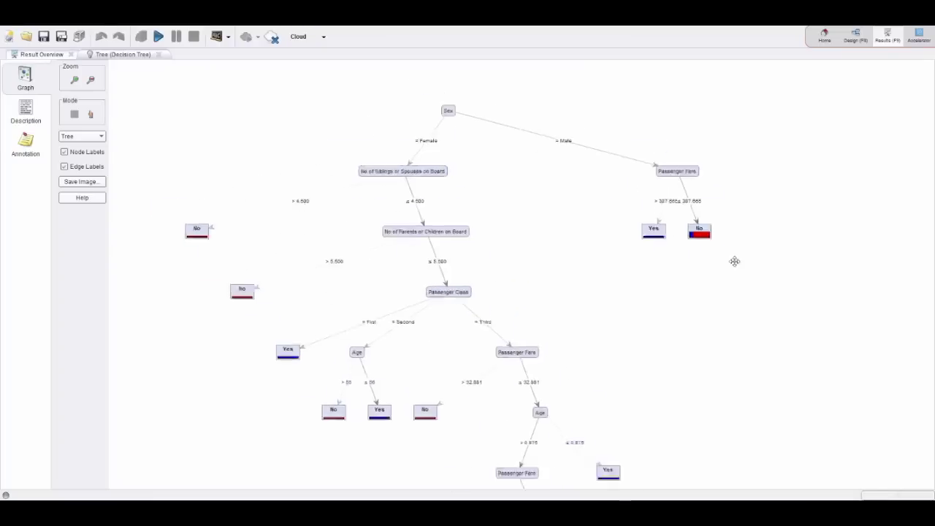
{"action": "left_click_drag", "start_coordinate": [669, 254], "coordinate": [553, 229]}
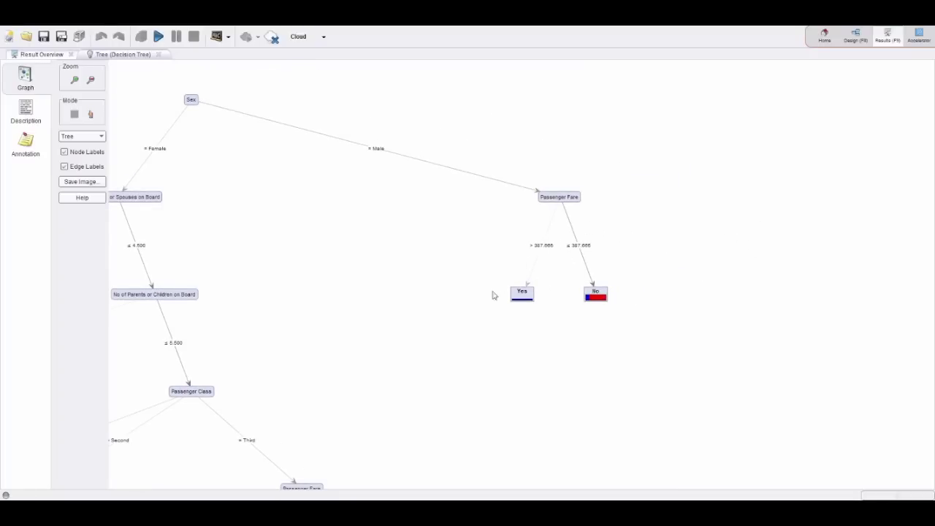
{"action": "left_click_drag", "start_coordinate": [334, 217], "coordinate": [594, 202]}
{"action": "scroll", "coordinate": [595, 202], "scroll_direction": "down", "scroll_amount": 2}
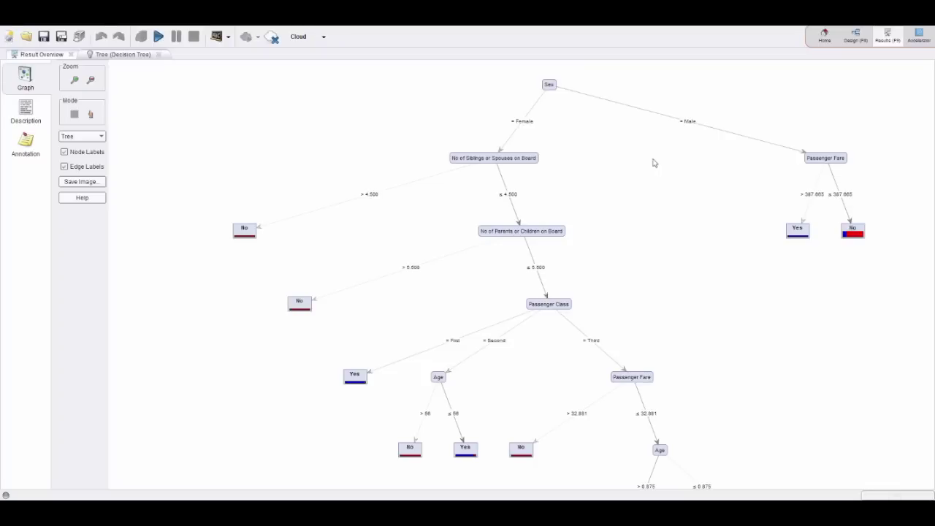
{"action": "left_click", "coordinate": [852, 38]}
Replace the Decision Tree with Linear Regression via 'LinR' and check its binominal-attribute error fixes
{"action": "left_click_drag", "start_coordinate": [388, 113], "coordinate": [395, 177]}
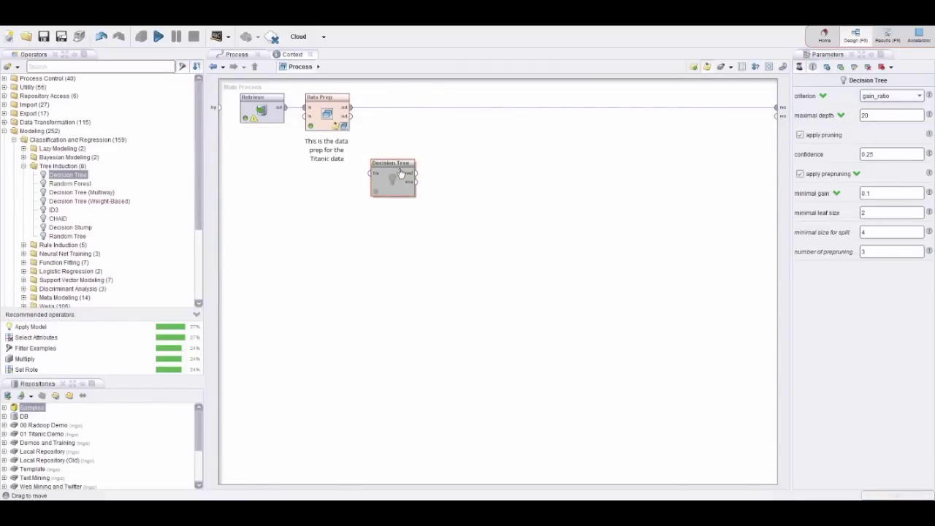
{"action": "key", "text": "Delete"}
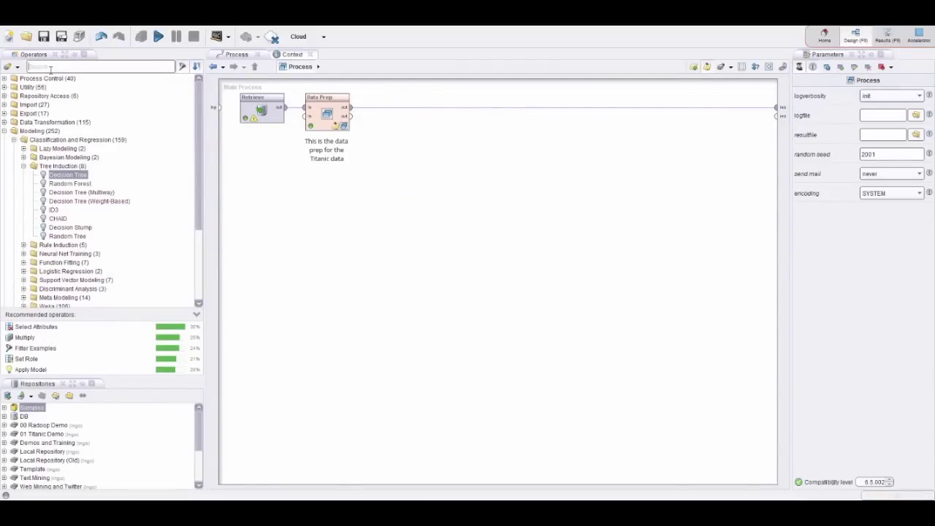
{"action": "type", "text": "LinR"}
{"action": "left_click_drag", "start_coordinate": [70, 109], "coordinate": [477, 111]}
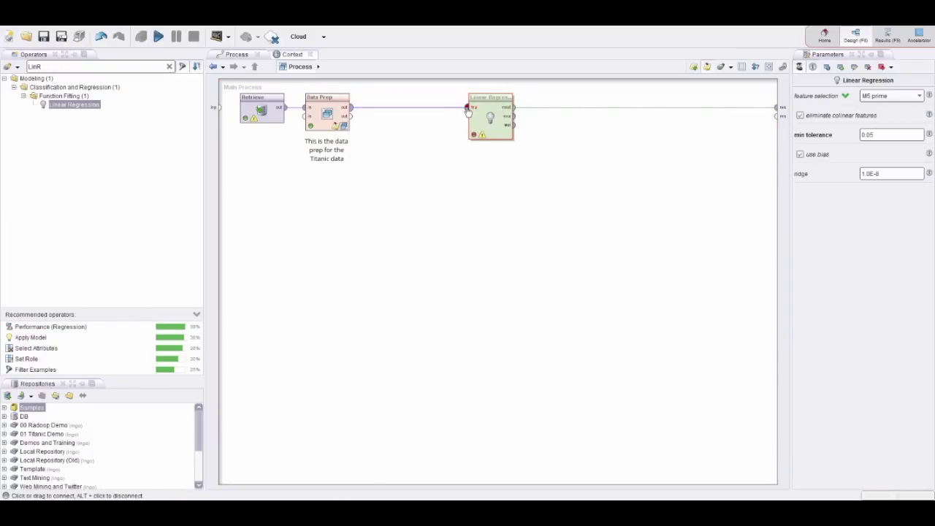
{"action": "mouse_move", "coordinate": [467, 109]}
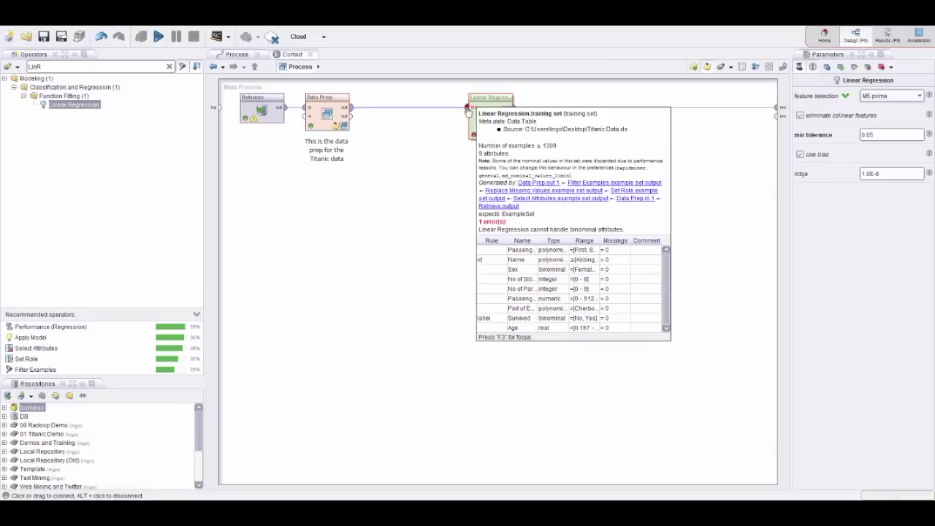
{"action": "right_click", "coordinate": [468, 109]}
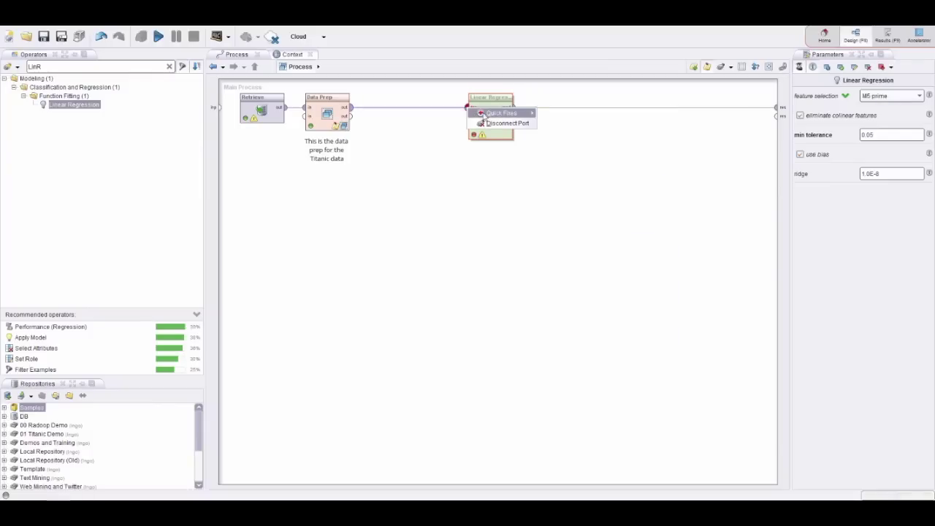
Insert a Nominal to Numerical conversion between Data Prep and Linear Regression
{"action": "mouse_move", "coordinate": [493, 116]}
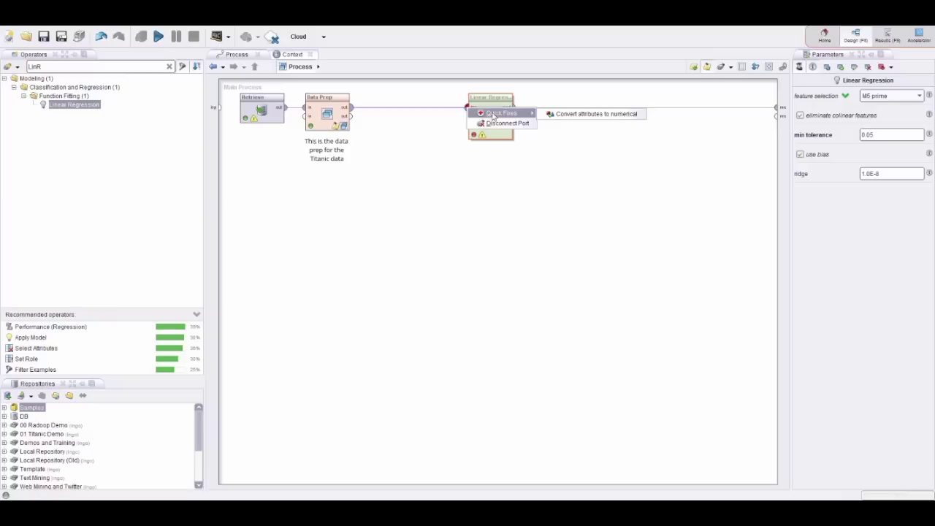
{"action": "left_click", "coordinate": [569, 115]}
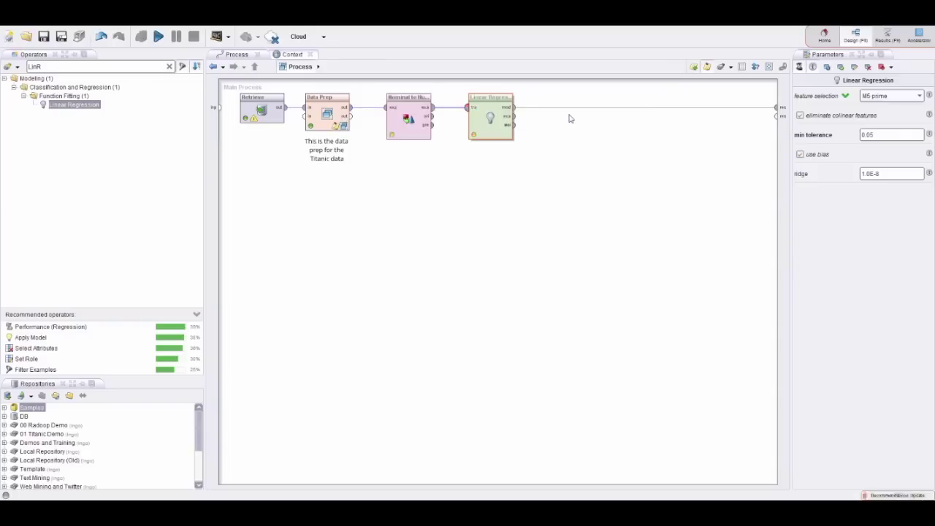
{"action": "left_click_drag", "start_coordinate": [490, 119], "coordinate": [457, 119]}
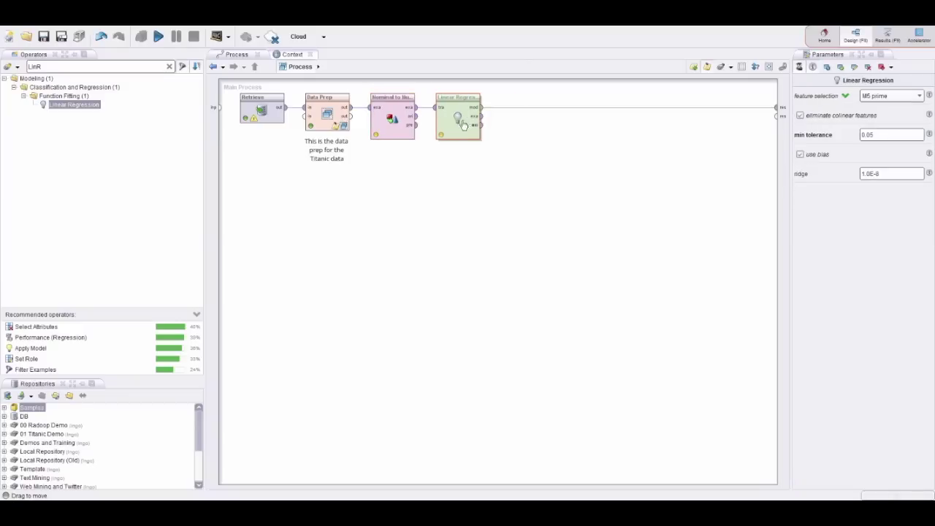
{"action": "left_click", "coordinate": [391, 133]}
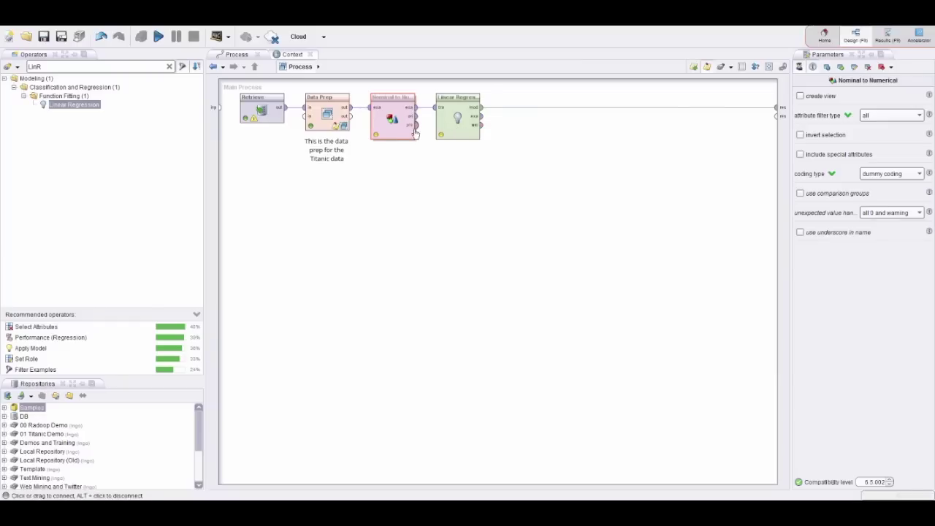
Run the process, view the linear regression as a formula, and return to Design
{"action": "left_click", "coordinate": [159, 35]}
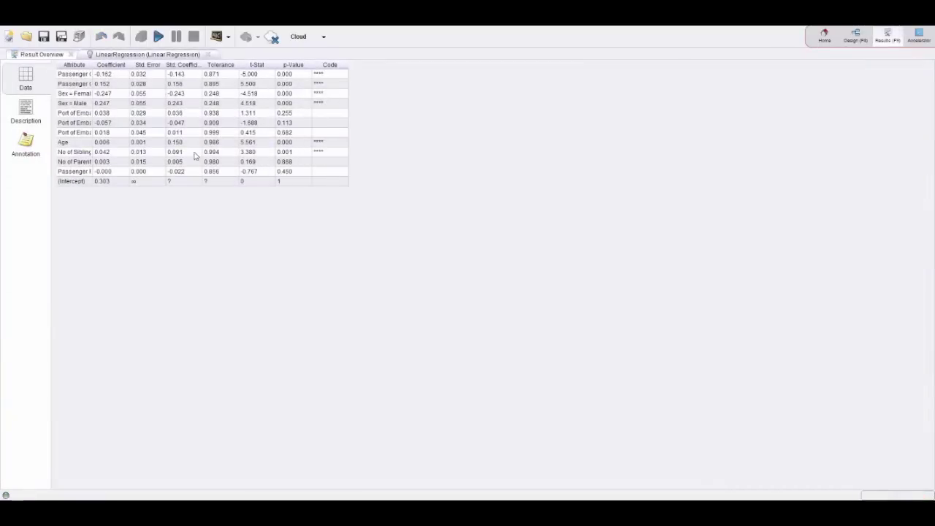
{"action": "left_click", "coordinate": [24, 110]}
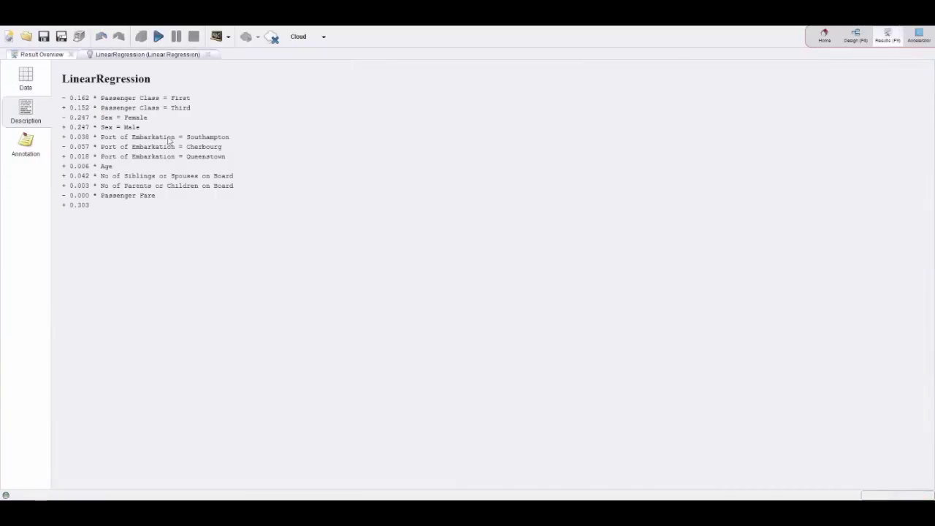
{"action": "left_click", "coordinate": [856, 37]}
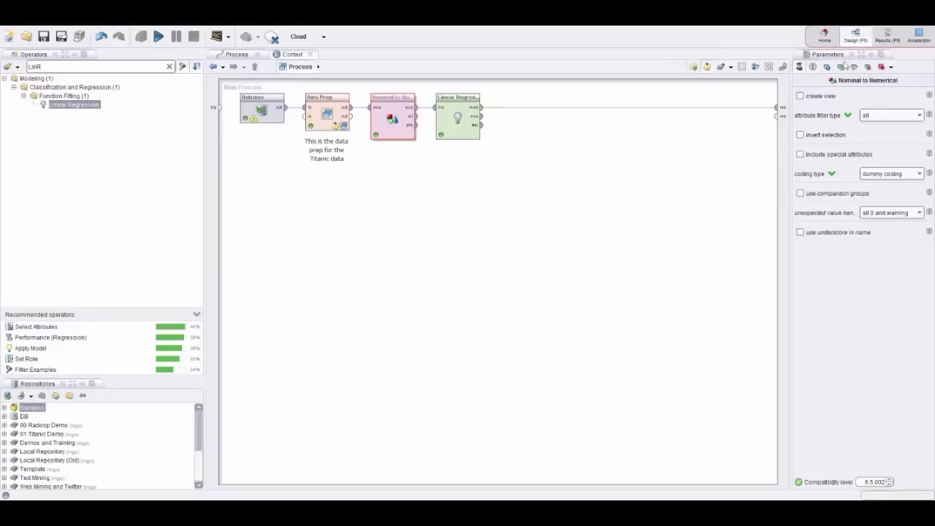
{"action": "left_click", "coordinate": [450, 128]}
Delete Nominal to Numerical and Linear Regression, and add a Random Forest ('Rand') after Data Prep
{"action": "left_click", "coordinate": [401, 126]}
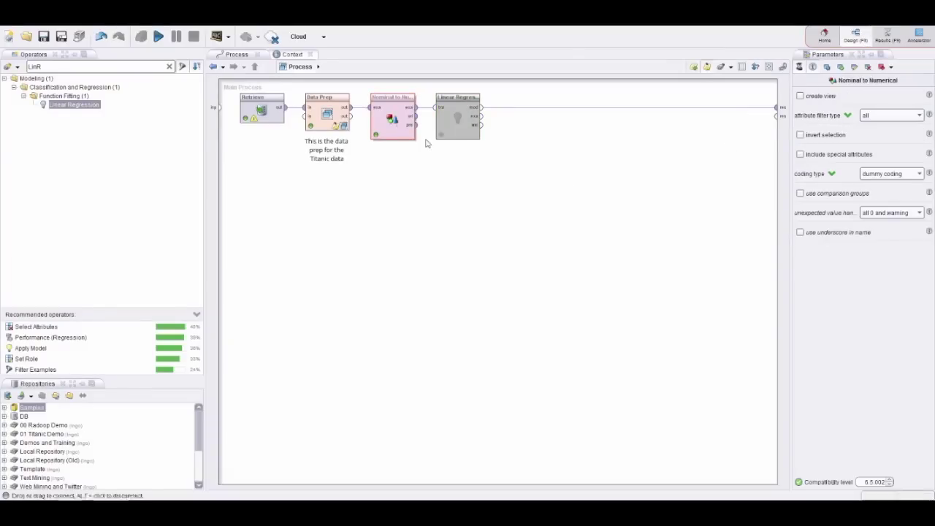
{"action": "key", "text": "Delete"}
{"action": "key", "text": "Delete"}
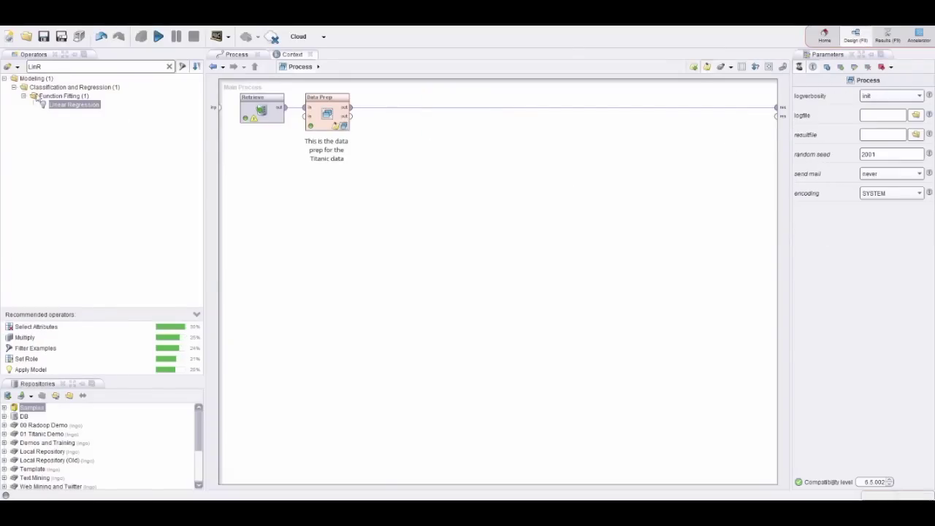
{"action": "key", "text": "ctrl+a"}
{"action": "type", "text": "Rand"}
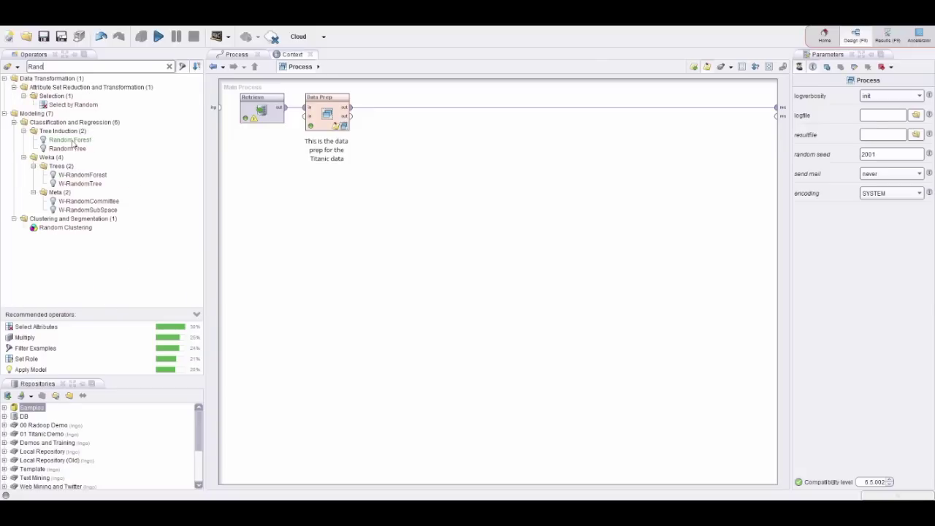
{"action": "left_click_drag", "start_coordinate": [73, 143], "coordinate": [394, 119]}
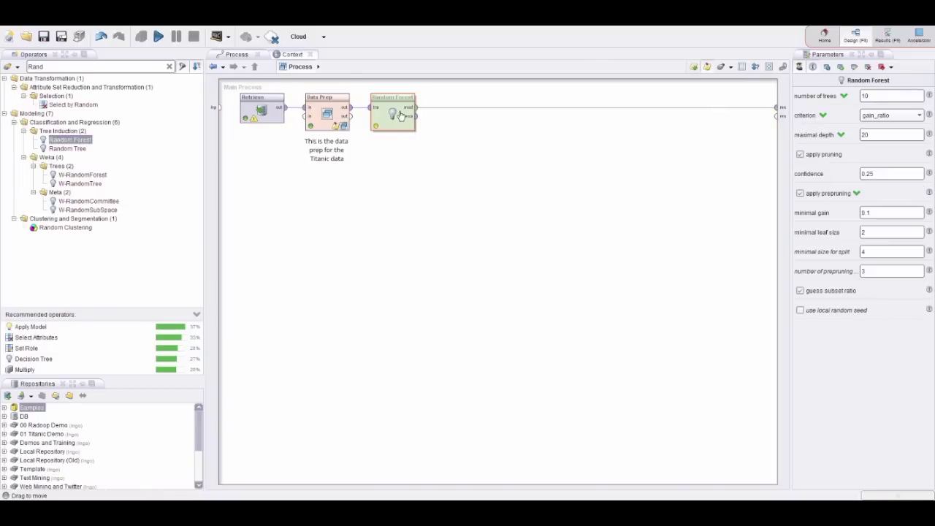
Run the Random Forest and browse its trees Models 1, 3, 5 and 9, then return to Design
{"action": "key", "text": "F11"}
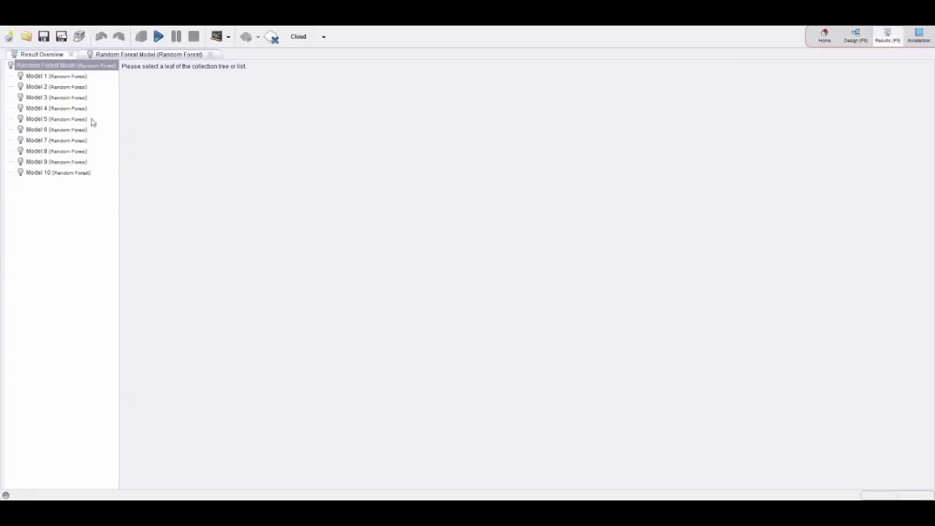
{"action": "left_click", "coordinate": [62, 77]}
{"action": "left_click", "coordinate": [63, 97]}
{"action": "left_click", "coordinate": [56, 119]}
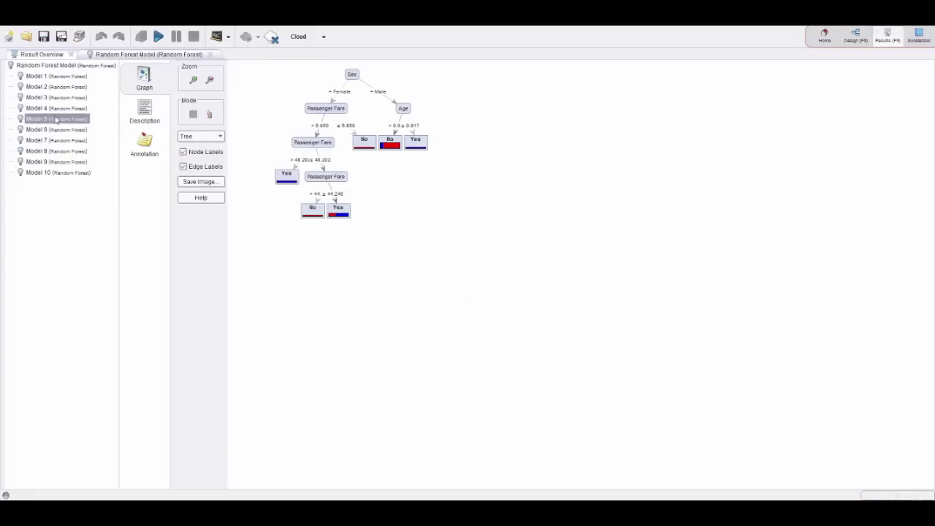
{"action": "left_click", "coordinate": [57, 162]}
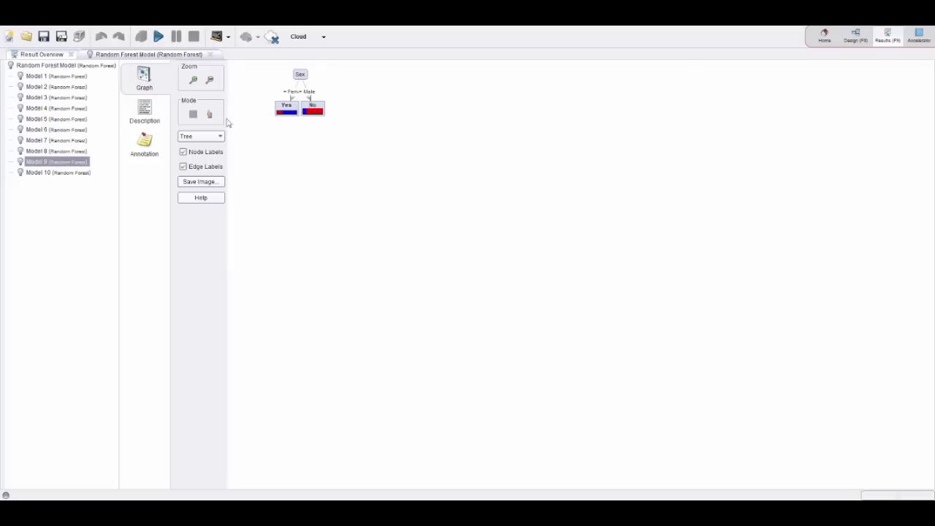
{"action": "left_click", "coordinate": [854, 33]}
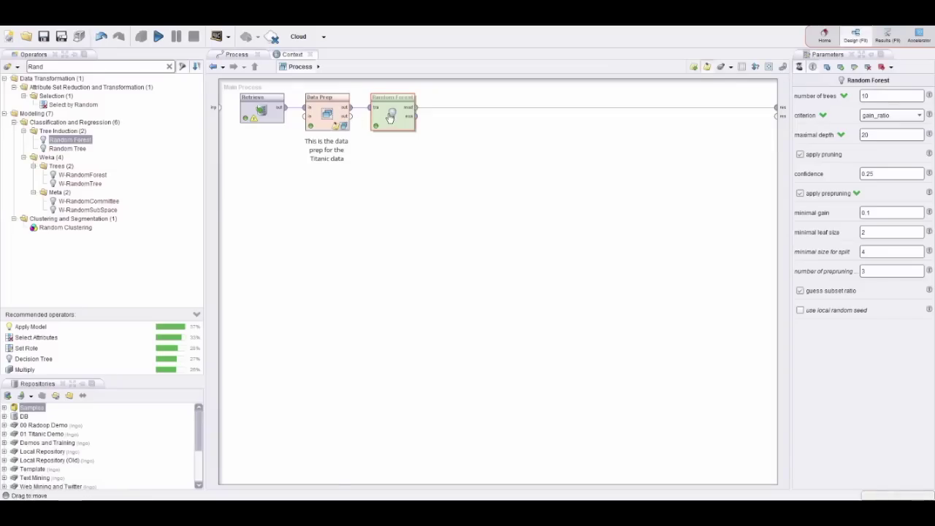
Remove the Random Forest and insert the Nominal X-Validation building block on the canvas
{"action": "left_click_drag", "start_coordinate": [390, 127], "coordinate": [162, 141]}
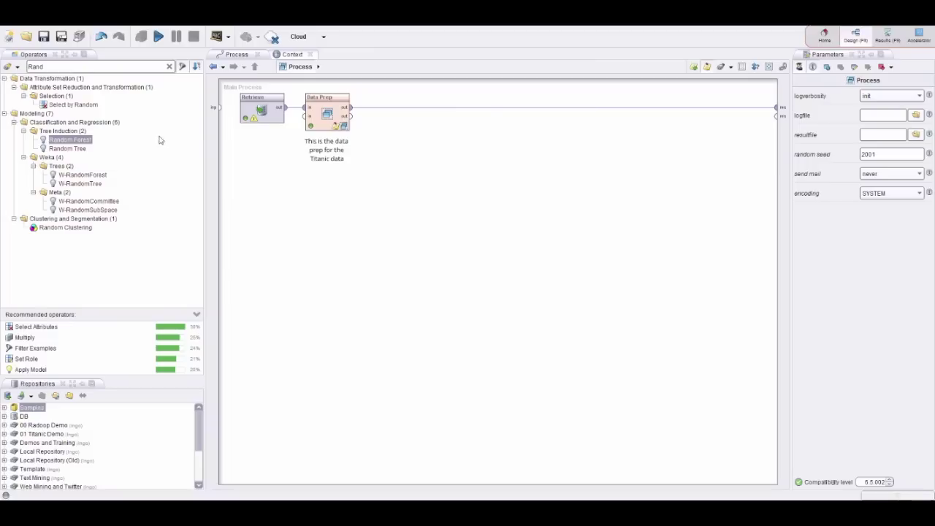
{"action": "left_click", "coordinate": [169, 67]}
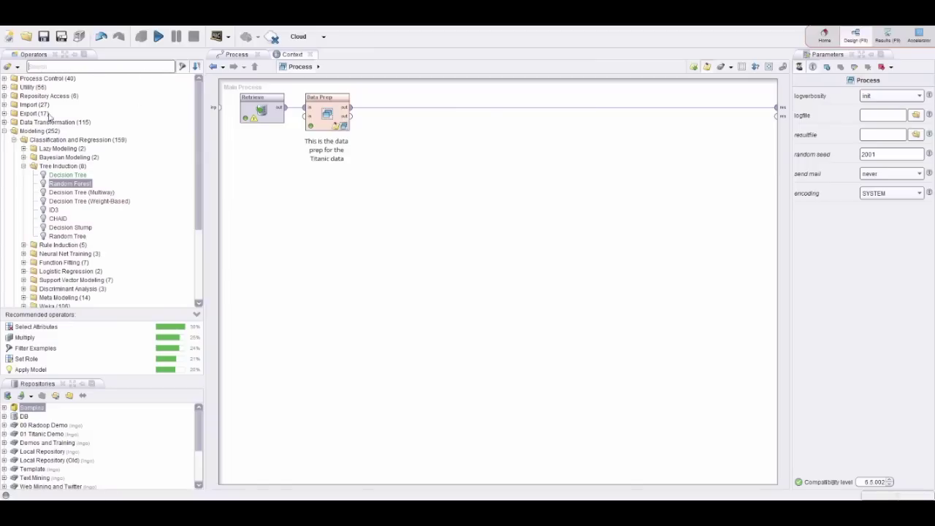
{"action": "left_click", "coordinate": [5, 132]}
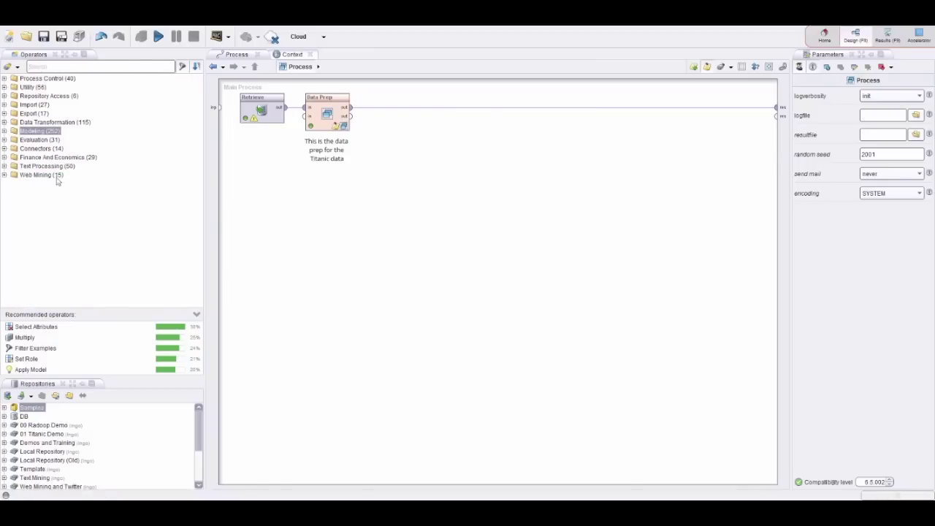
{"action": "right_click", "coordinate": [484, 182]}
{"action": "mouse_move", "coordinate": [570, 193]}
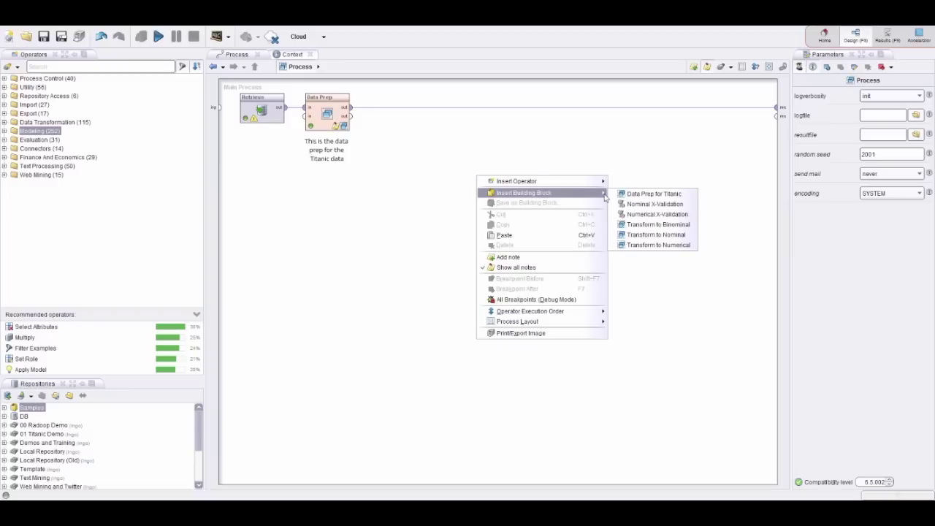
{"action": "left_click", "coordinate": [640, 205]}
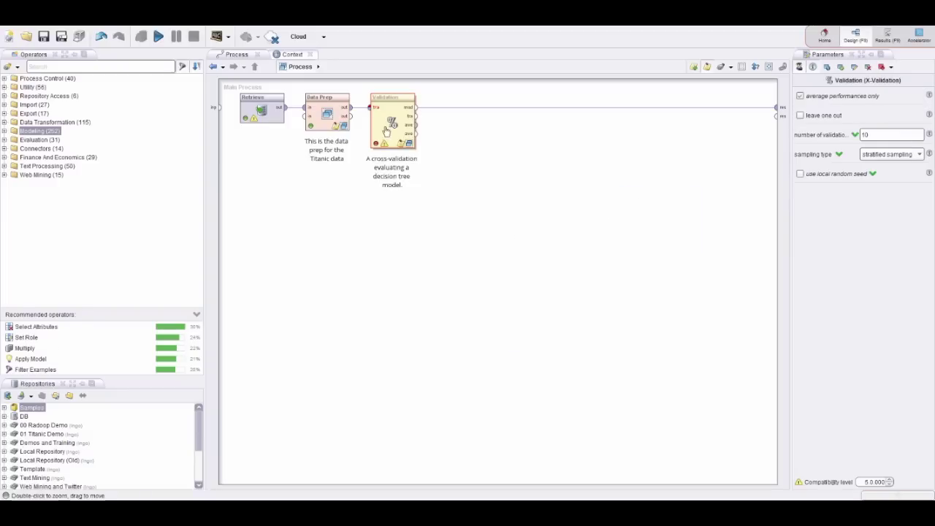
Wire Data Prep's output into the validation and the validation outputs to the results
{"action": "left_click_drag", "start_coordinate": [351, 108], "coordinate": [775, 108]}
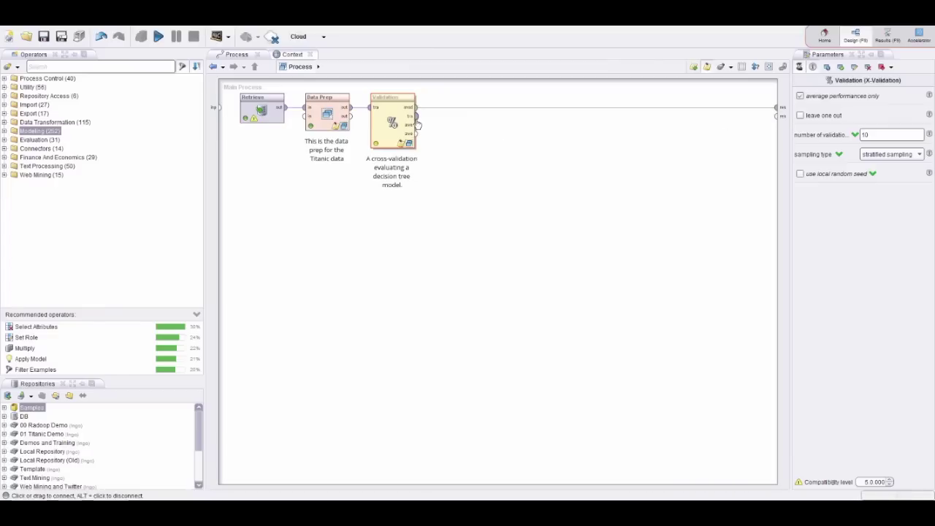
{"action": "left_click_drag", "start_coordinate": [416, 125], "coordinate": [776, 117]}
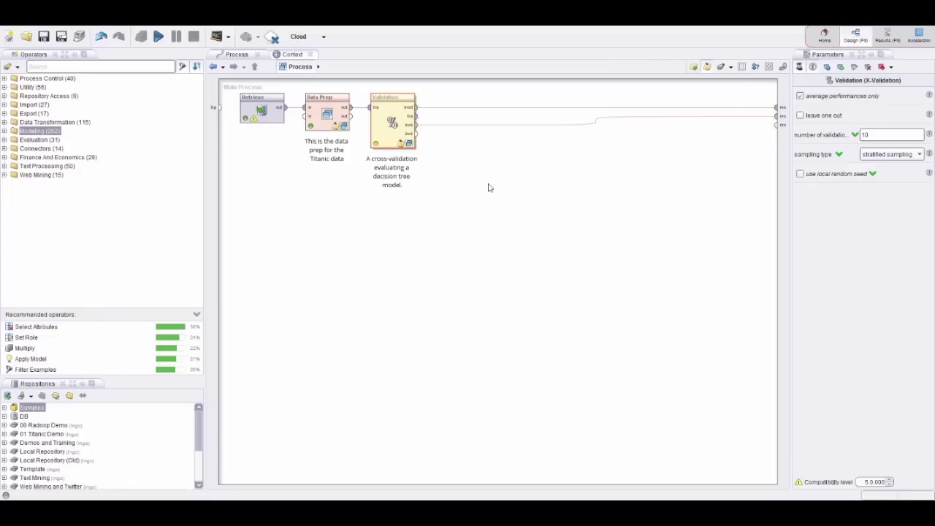
{"action": "double_click", "coordinate": [395, 123]}
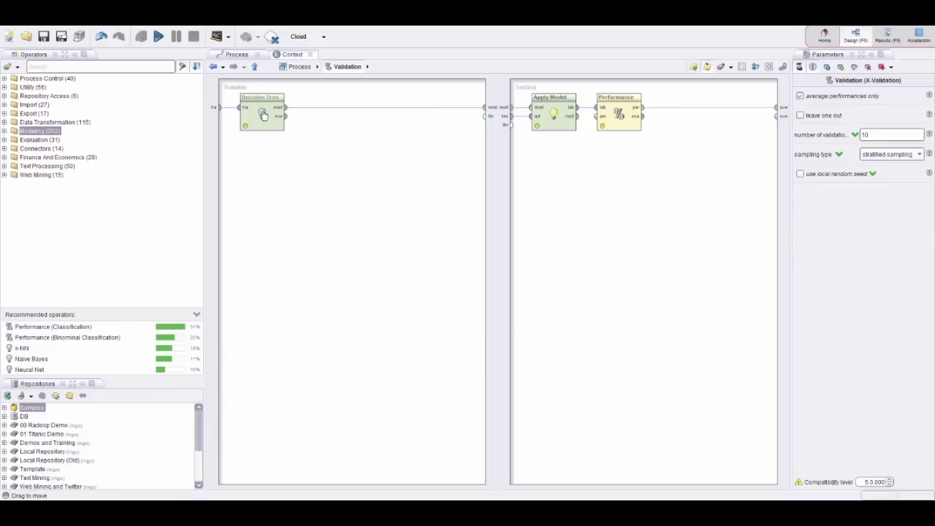
Shift the Decision Tree to the right inside the cross-validation's Training pane
{"action": "left_click_drag", "start_coordinate": [263, 115], "coordinate": [393, 114]}
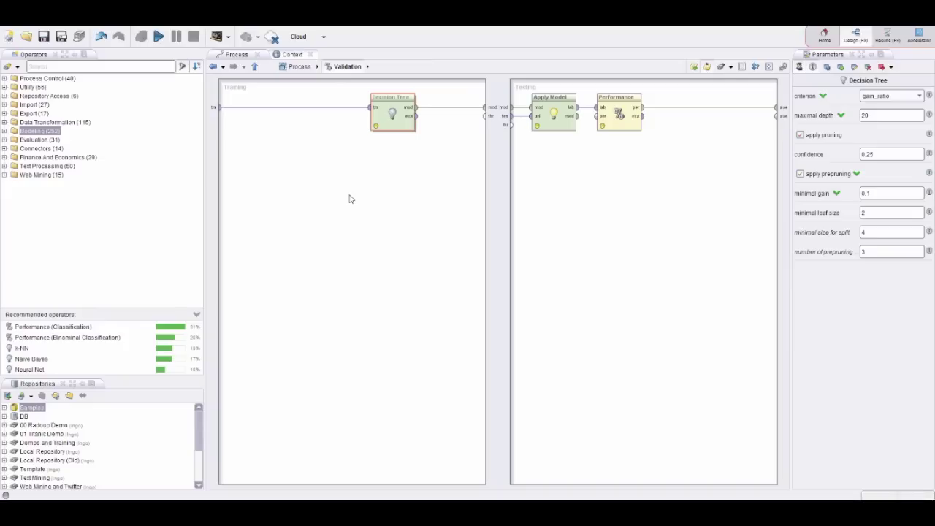
Run the cross-validation from Main Process, check 79.17% accuracy and optimistic AUC 0.942, then return to design
{"action": "left_click", "coordinate": [255, 67]}
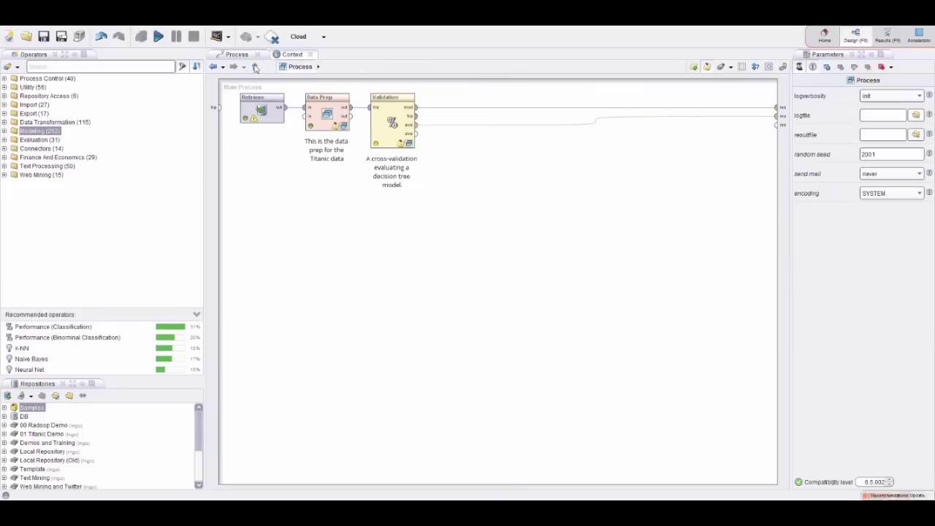
{"action": "left_click", "coordinate": [157, 36]}
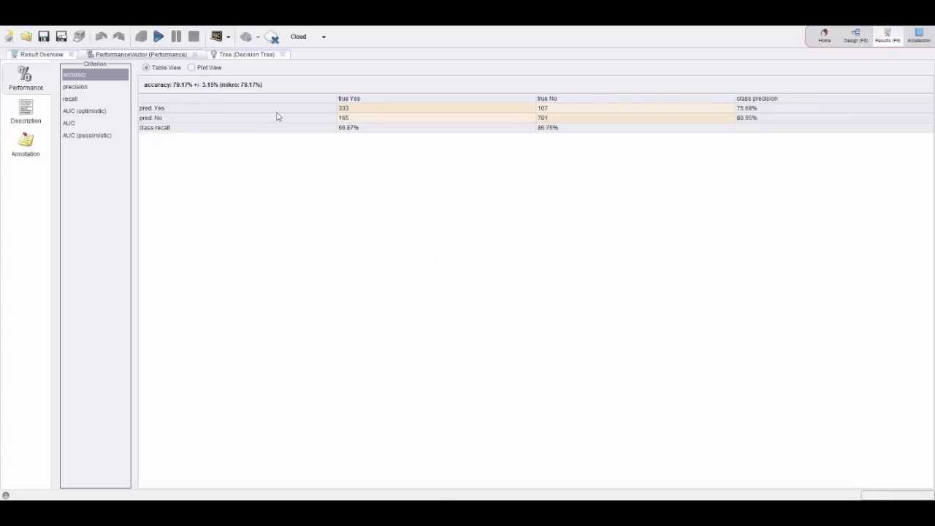
{"action": "left_click", "coordinate": [88, 111]}
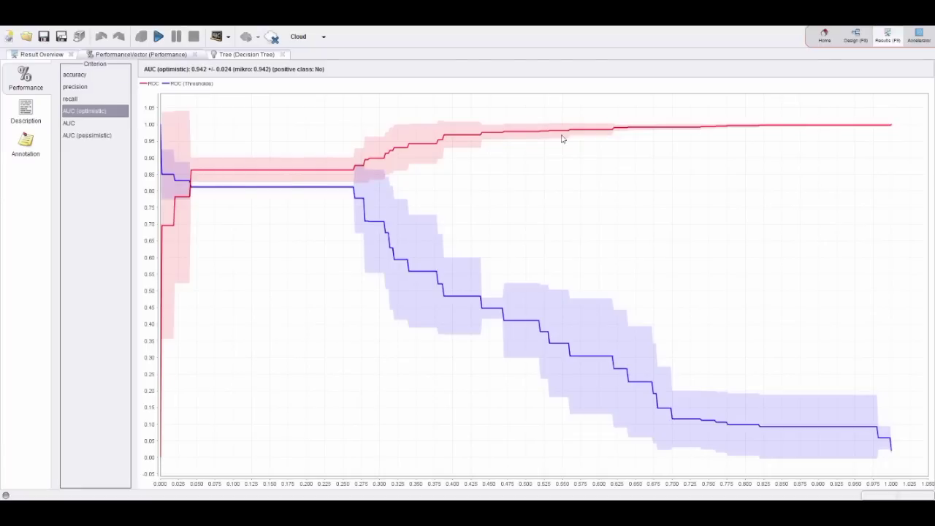
{"action": "left_click", "coordinate": [853, 38]}
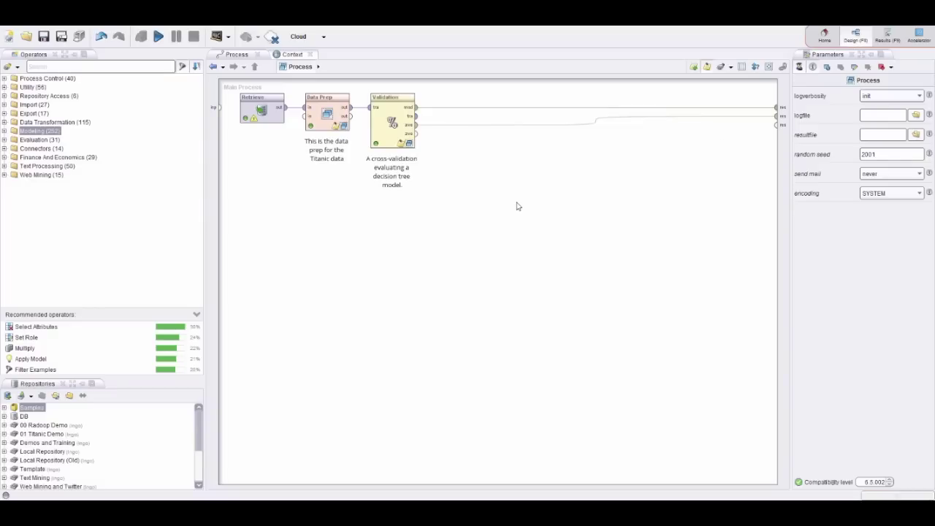